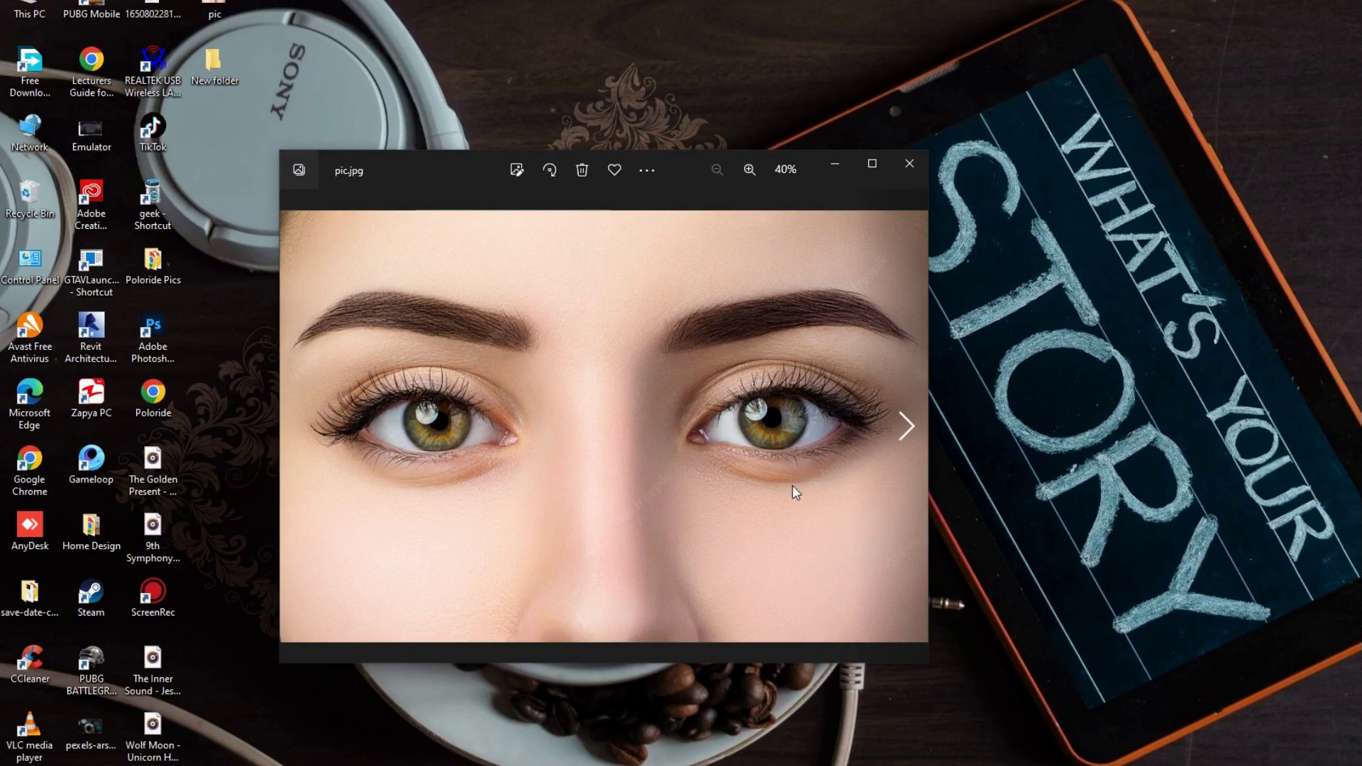
Step: Close the Windows Photos viewer showing pic.jpg
click(905, 167)
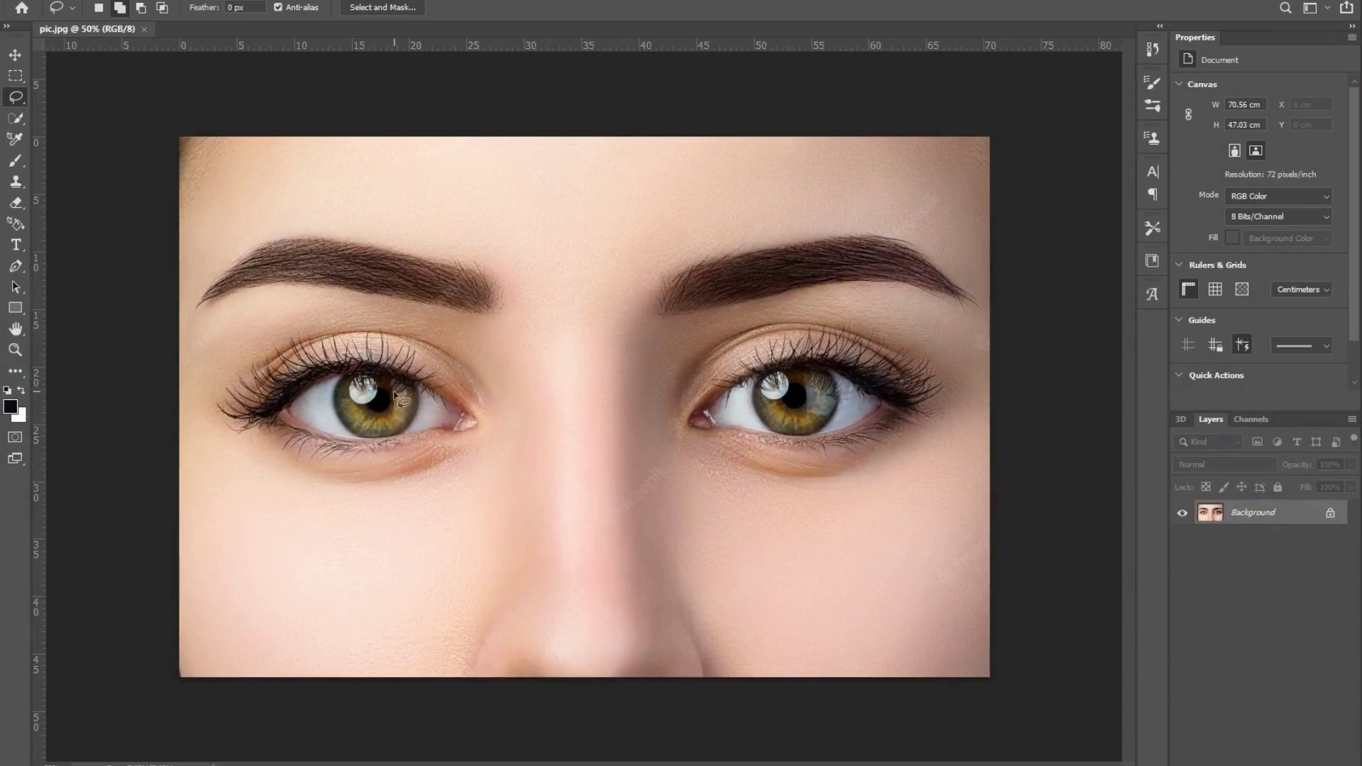
Step: Zoom in on the portrait's left eye in Photoshop
scroll(381, 424, up, 2)
scroll(381, 424, up, 2)
scroll(380, 424, up, 2)
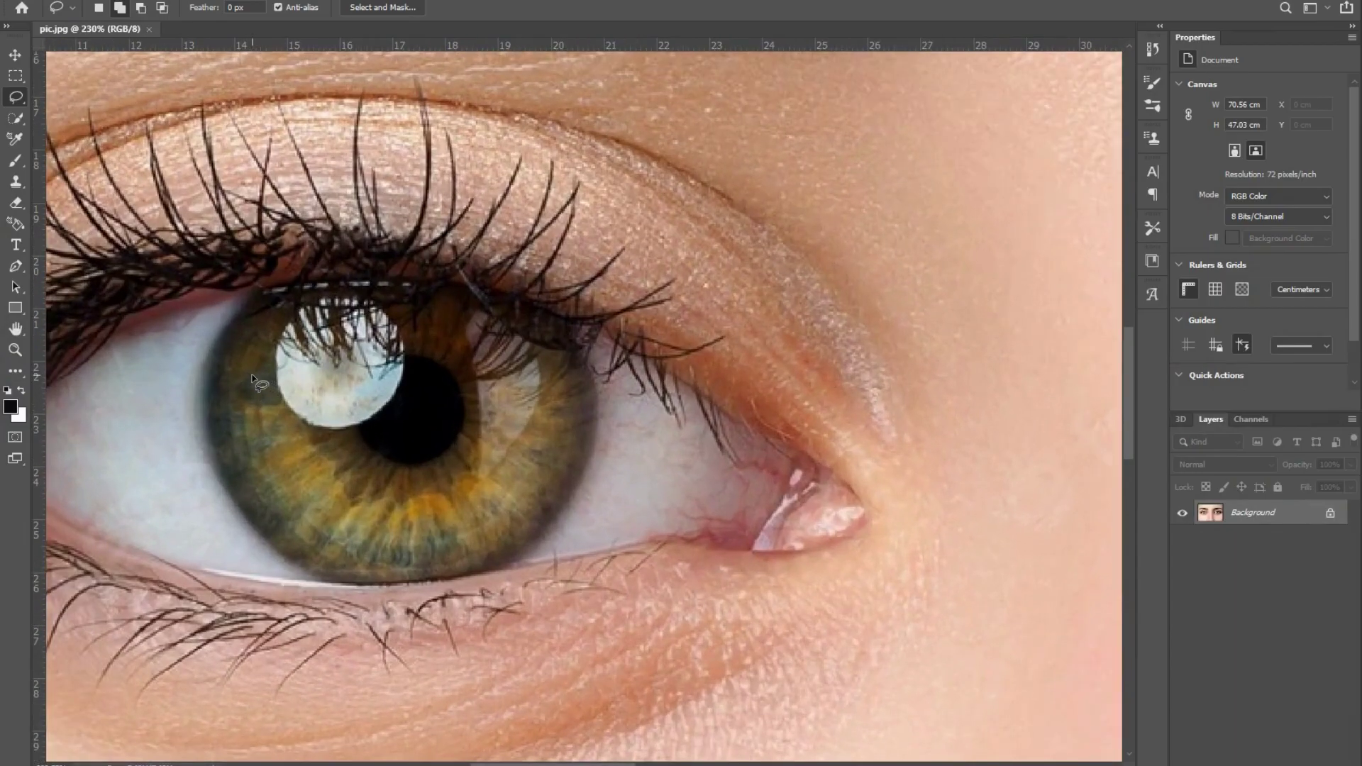
Step: Unlock the Background as Layer 0 and lasso a rough outline around the left iris
click(1331, 515)
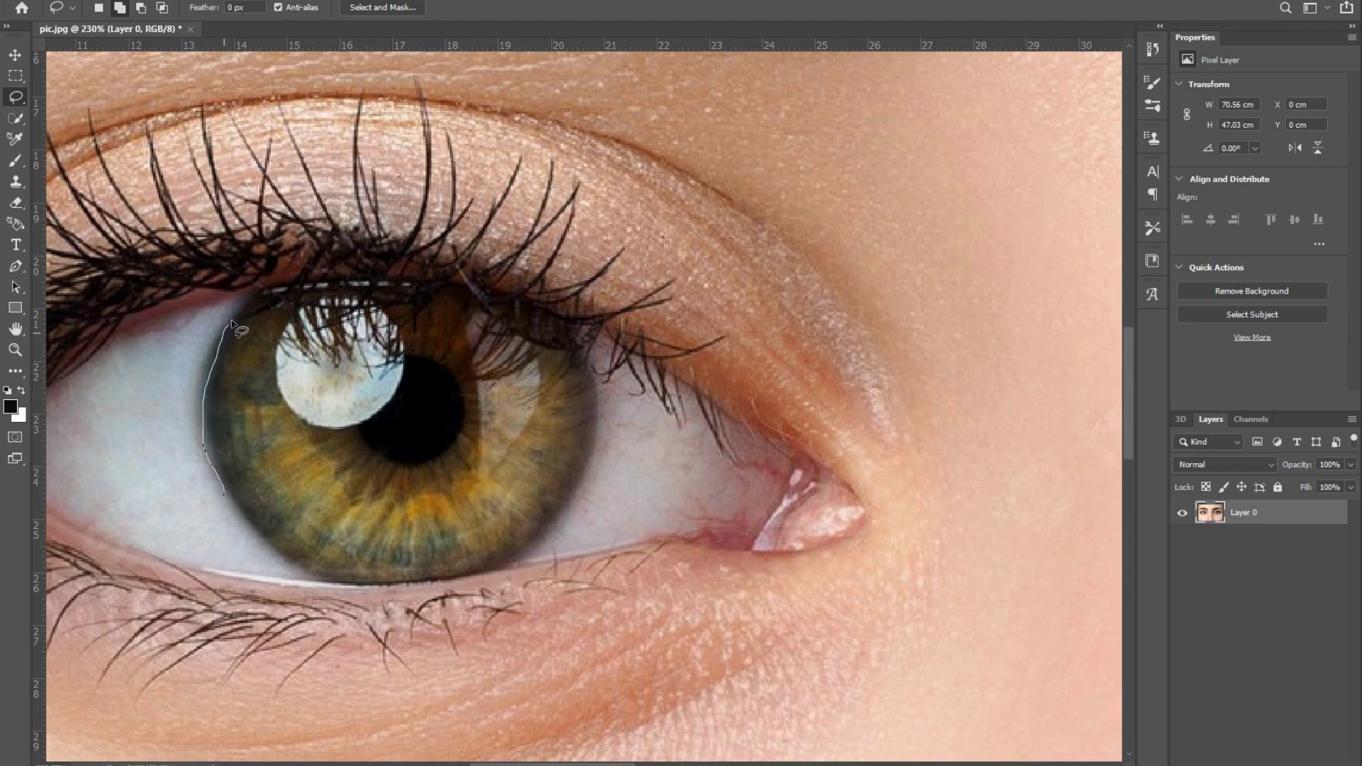
drag(261, 291, 309, 286)
drag(423, 285, 481, 294)
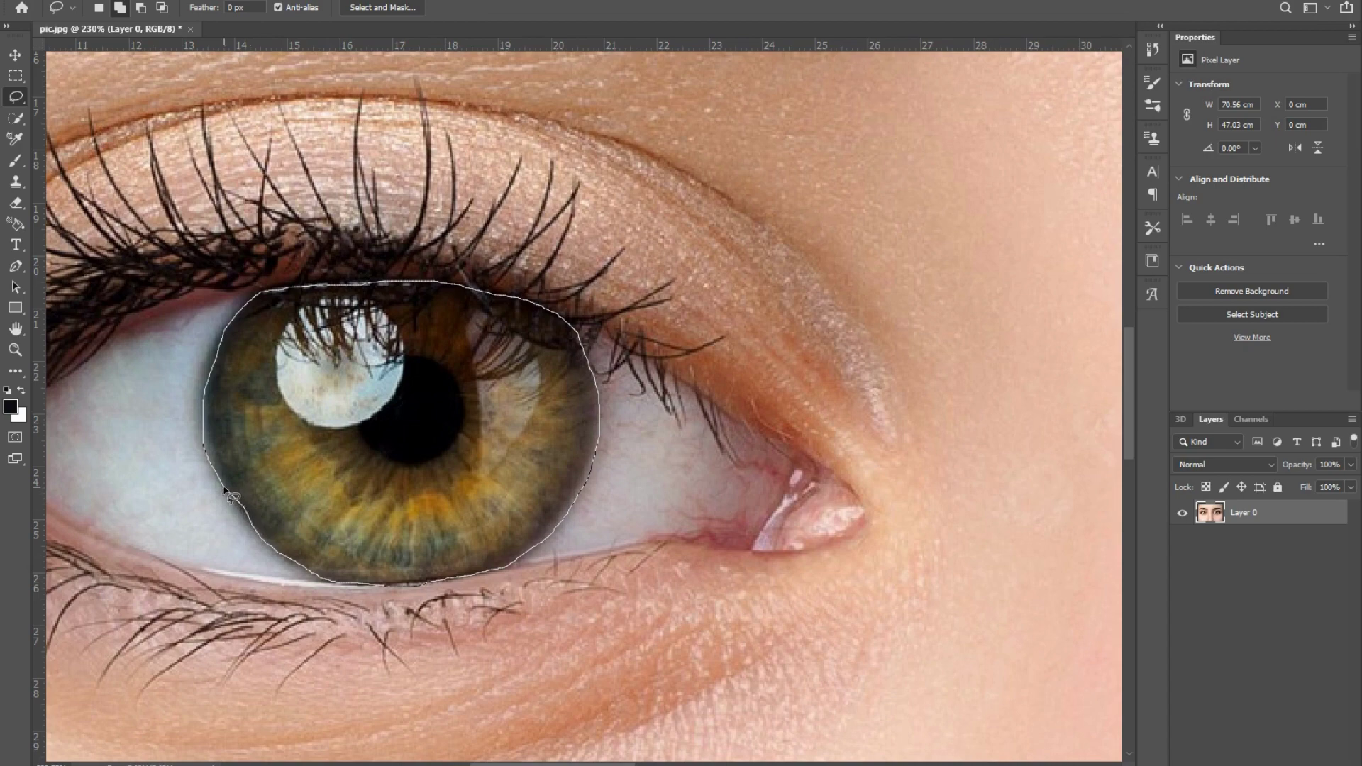
drag(224, 490, 216, 475)
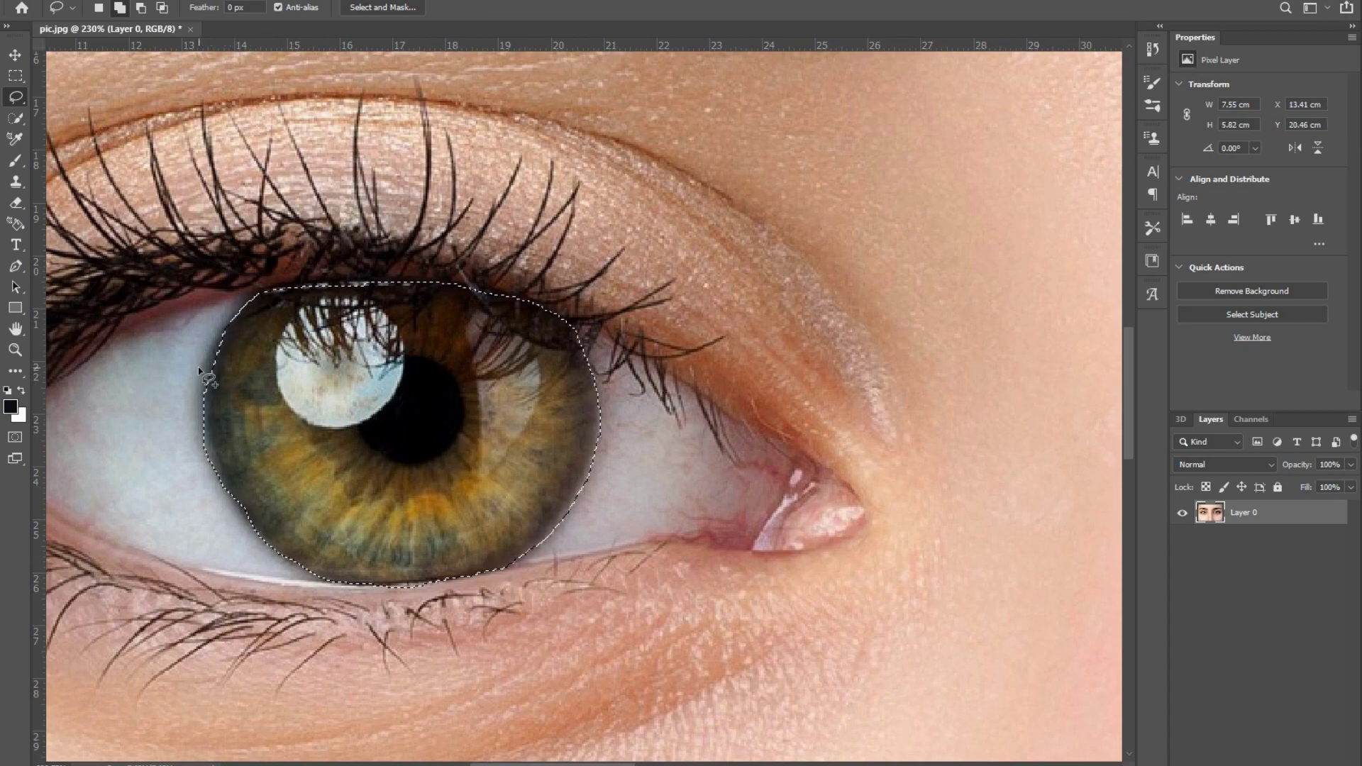
Step: Zoom in and add the missing area along the iris's left edge to the selection
scroll(198, 367, up, 2)
scroll(198, 367, up, 2)
scroll(197, 367, up, 2)
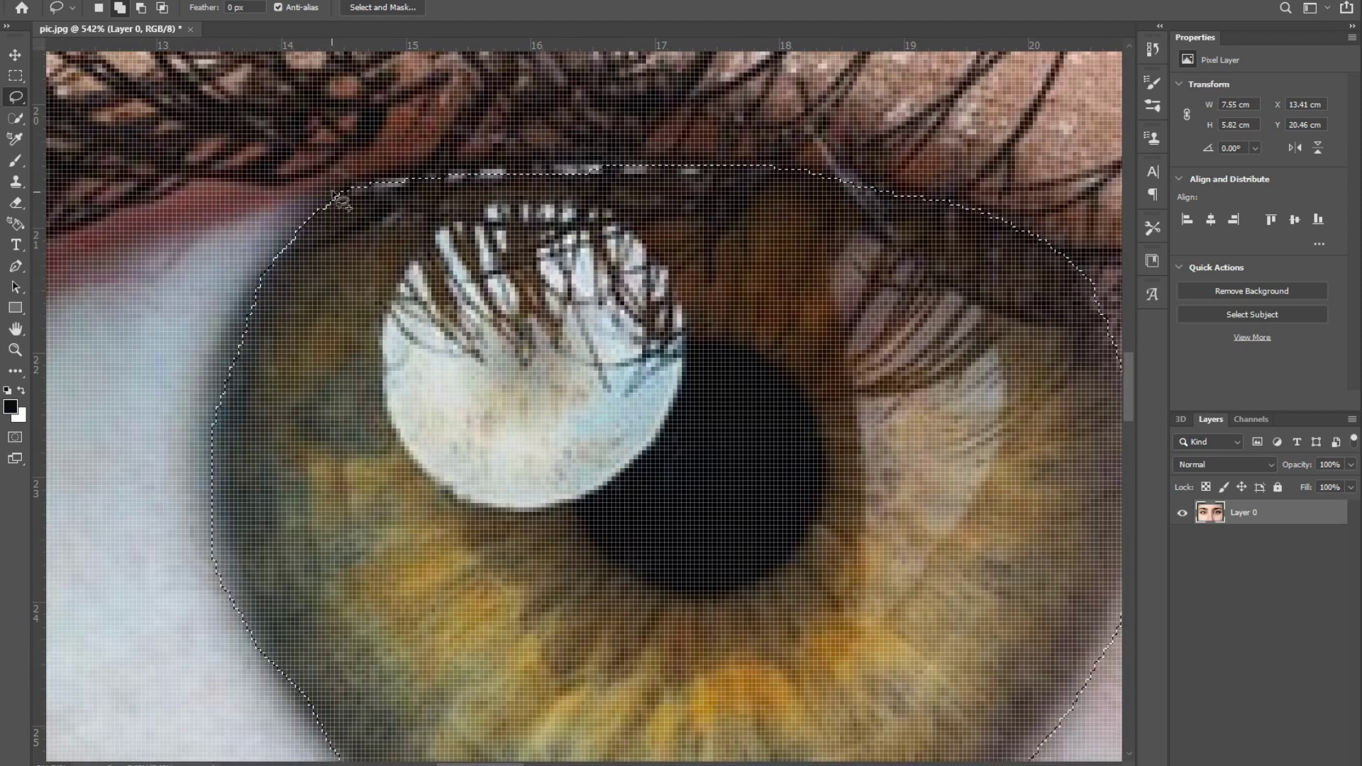
drag(332, 191, 271, 244)
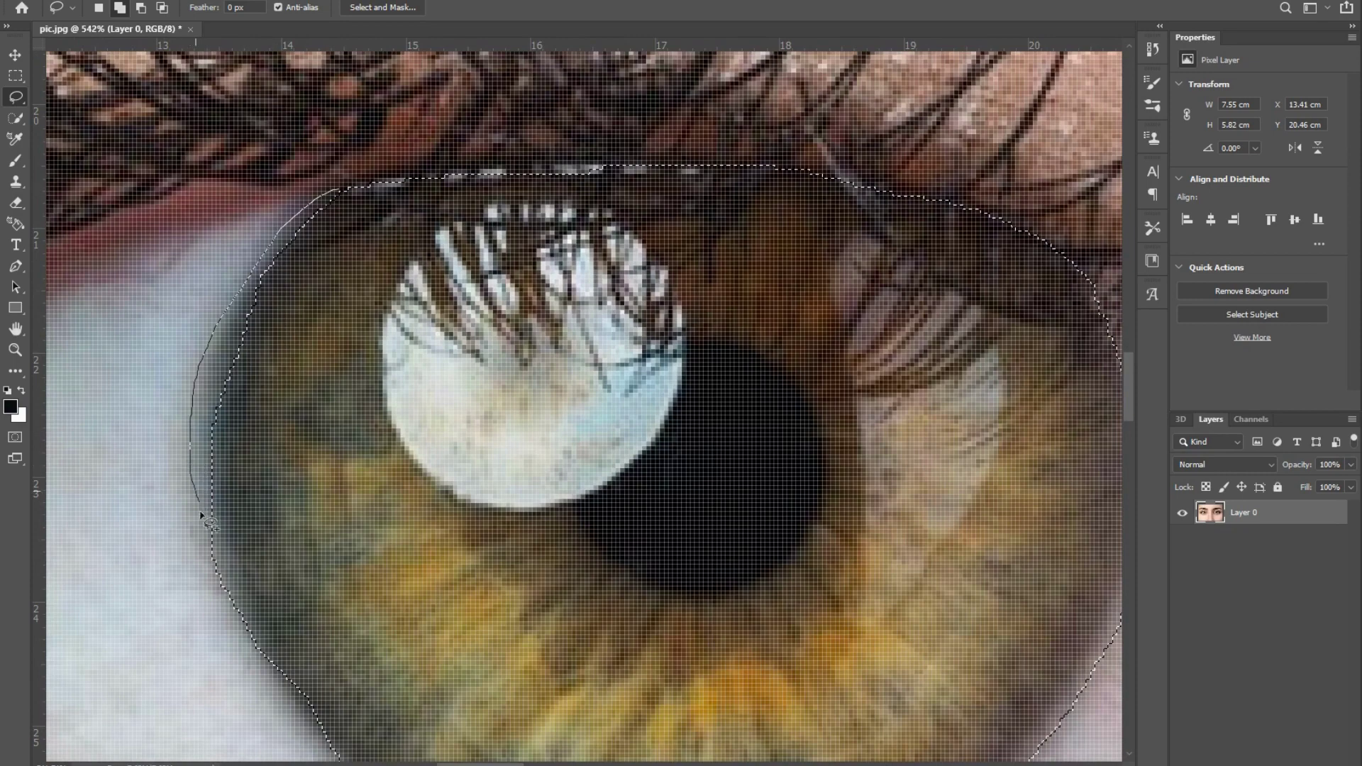
drag(231, 614, 432, 394)
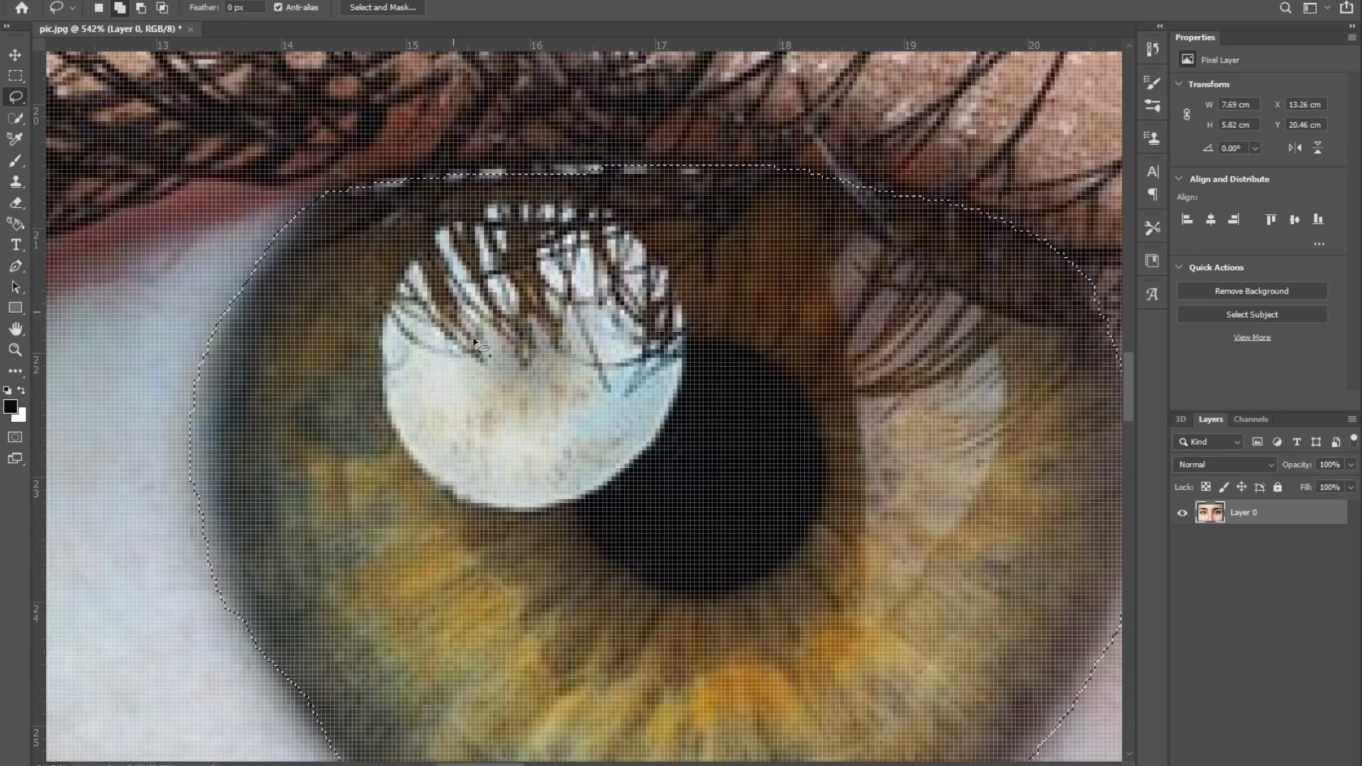
scroll(867, 549, down, 2)
scroll(867, 550, down, 1)
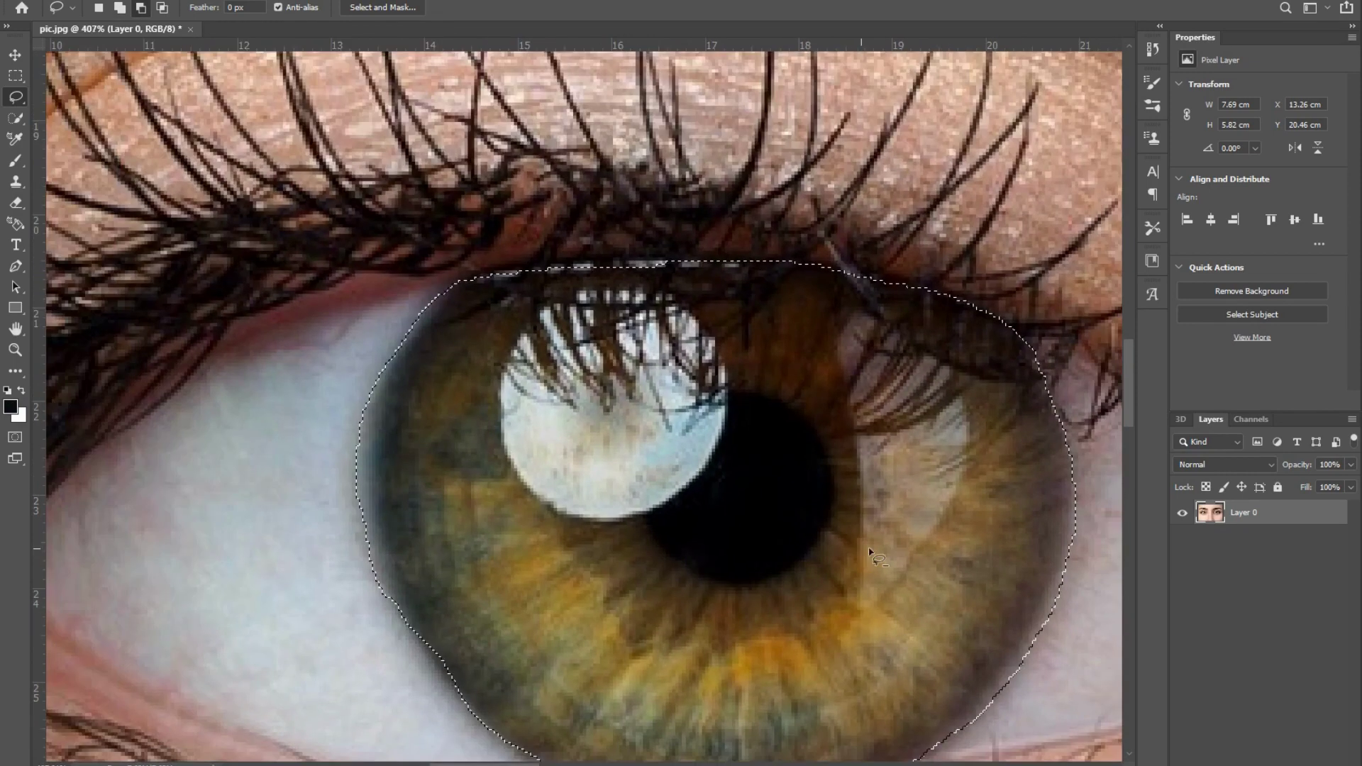
scroll(845, 449, up, 1)
scroll(858, 380, up, 1)
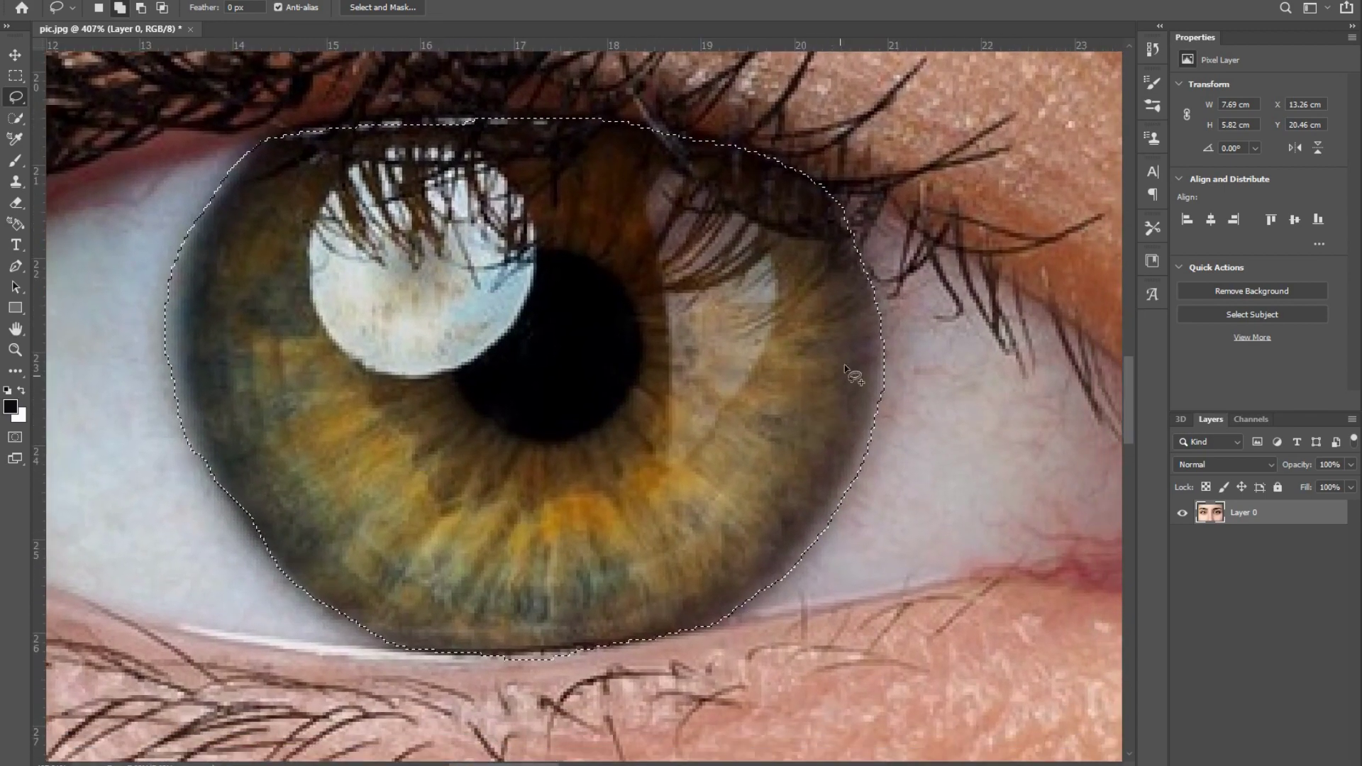
scroll(879, 358, up, 1)
scroll(886, 351, up, 1)
scroll(888, 347, down, 1)
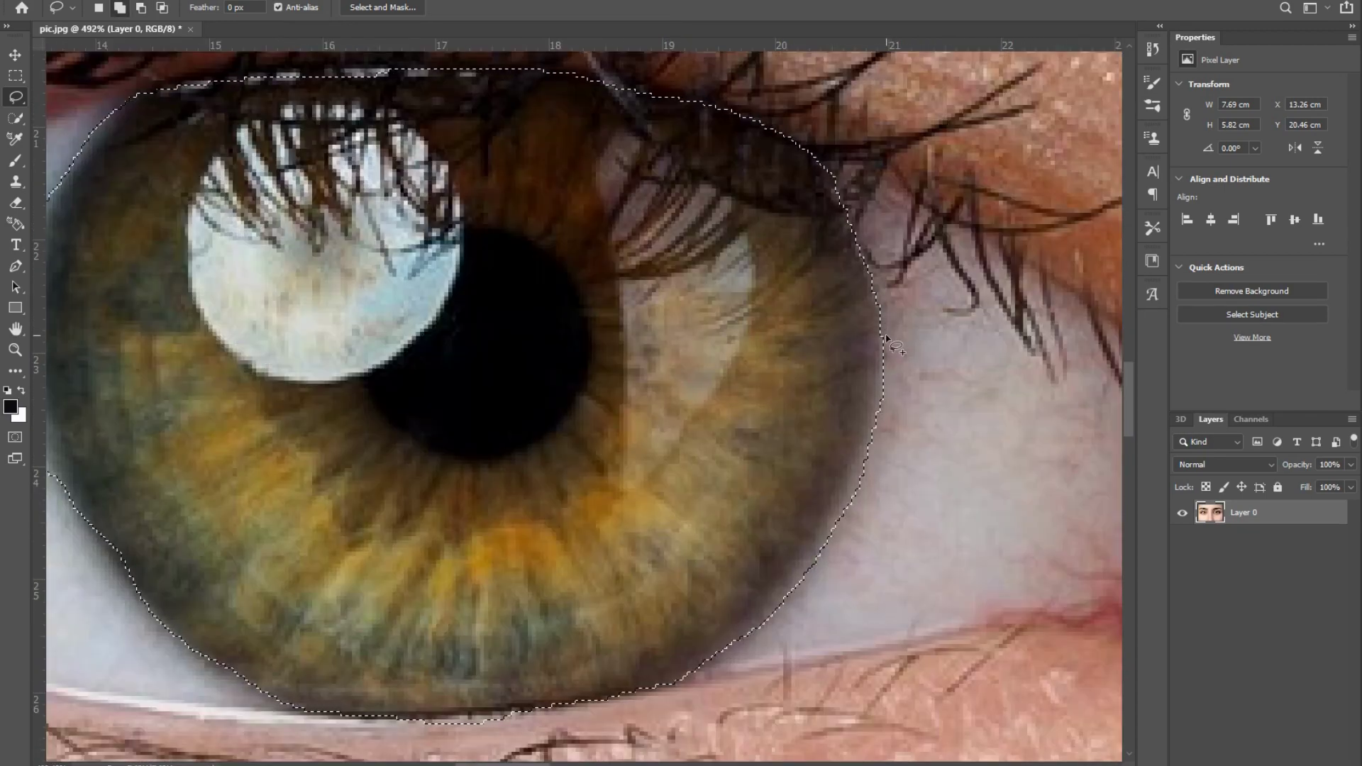
Step: Subtract excess selection along the iris's right edge and fit its left edge
key(alt)
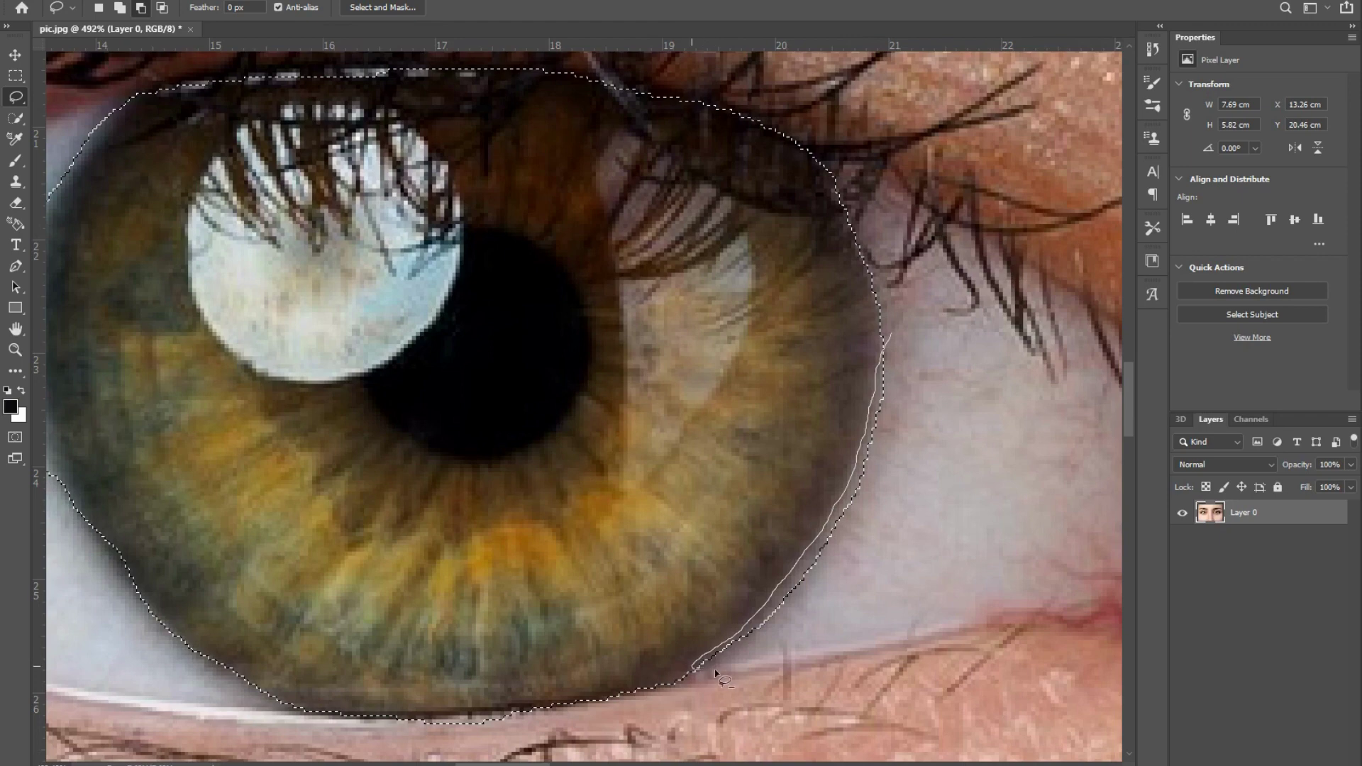
drag(716, 672, 911, 333)
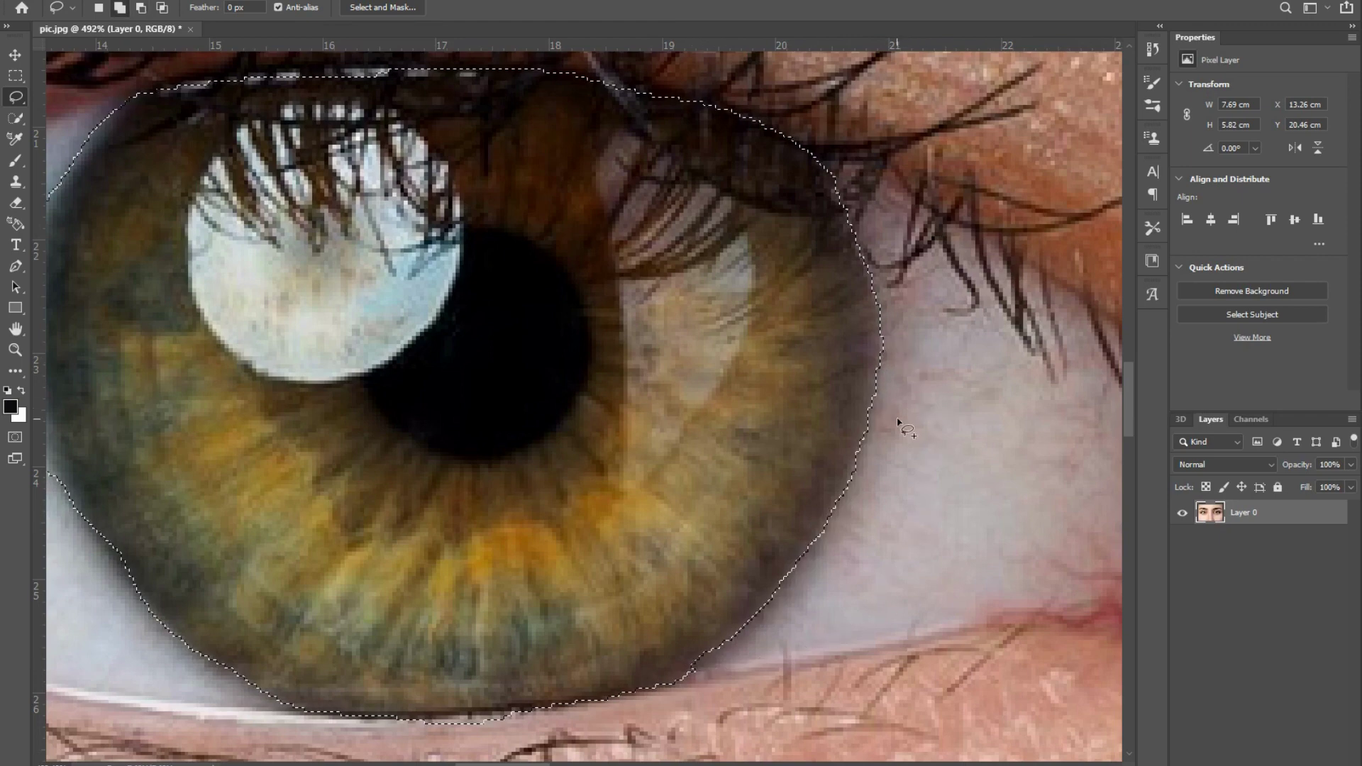
drag(249, 427, 435, 395)
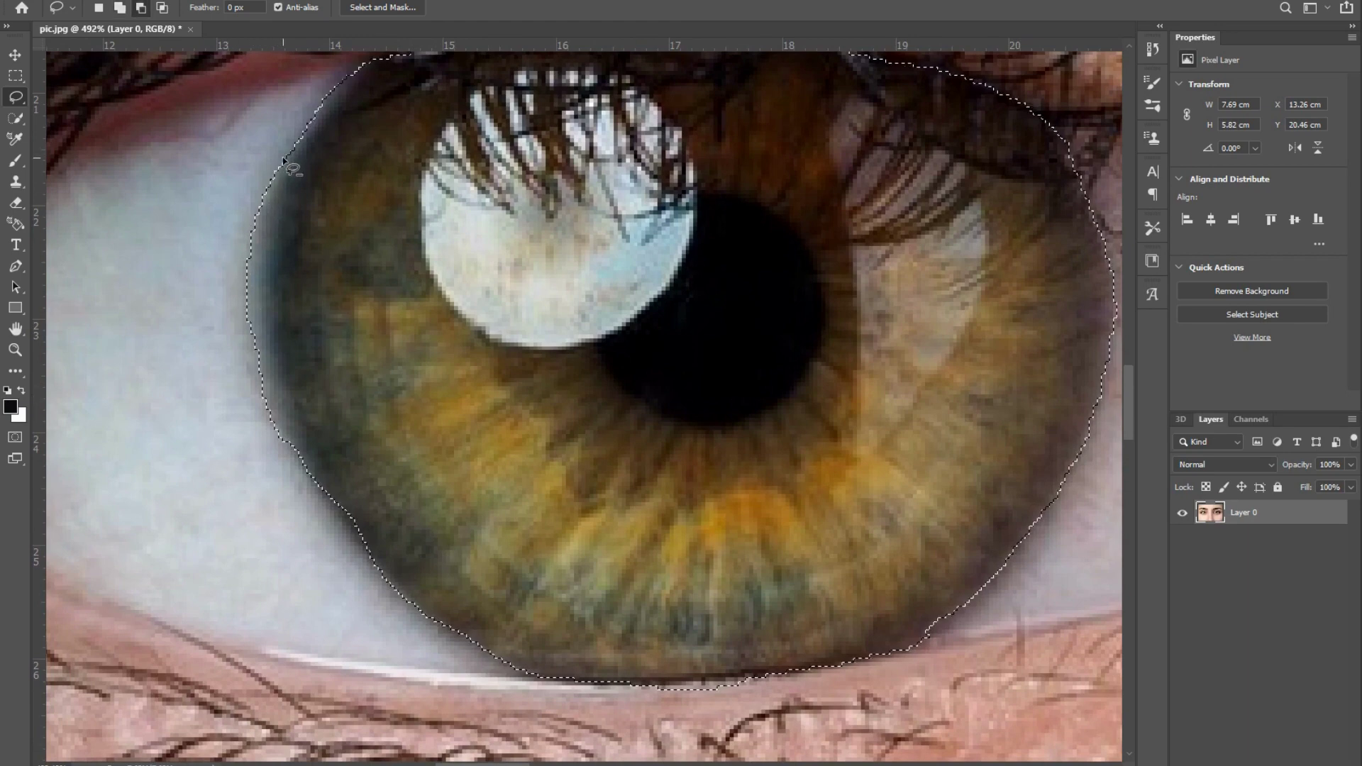
drag(283, 158, 264, 202)
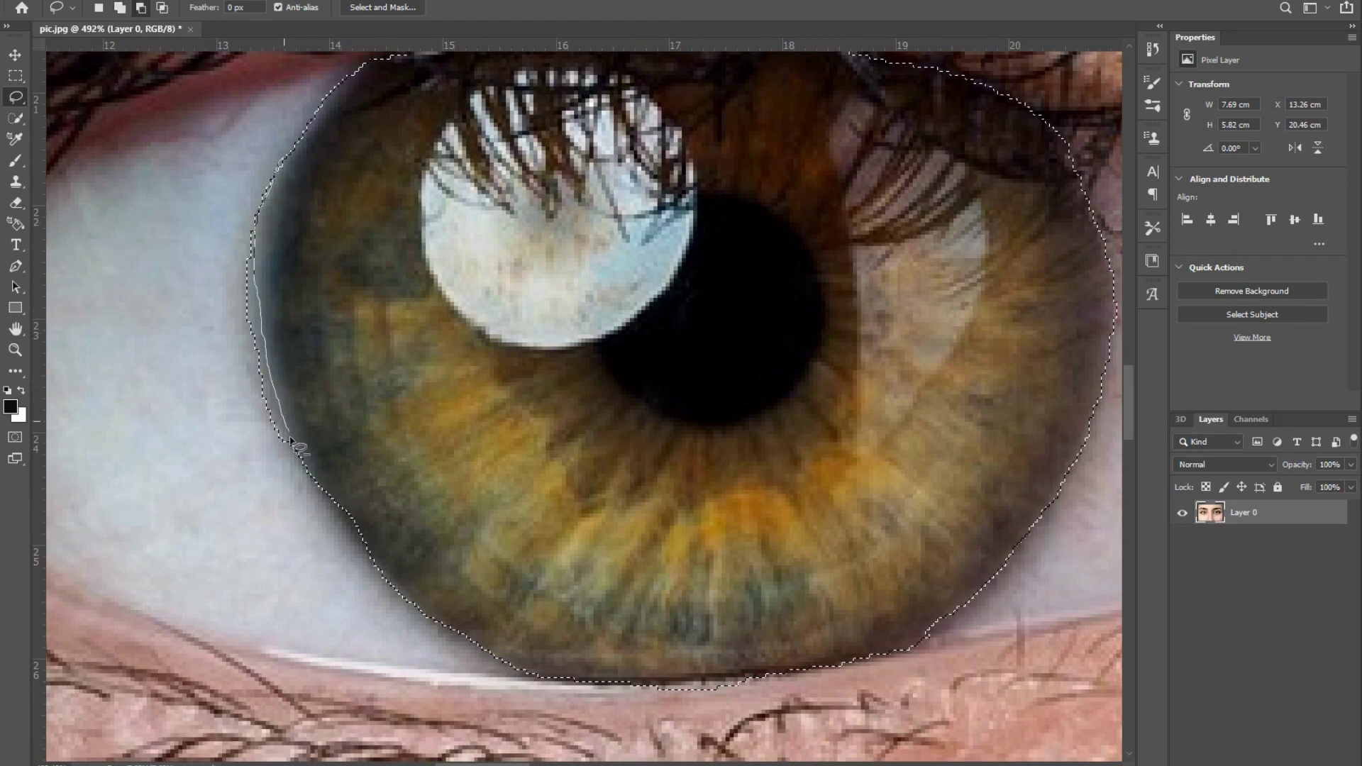
drag(224, 430, 262, 185)
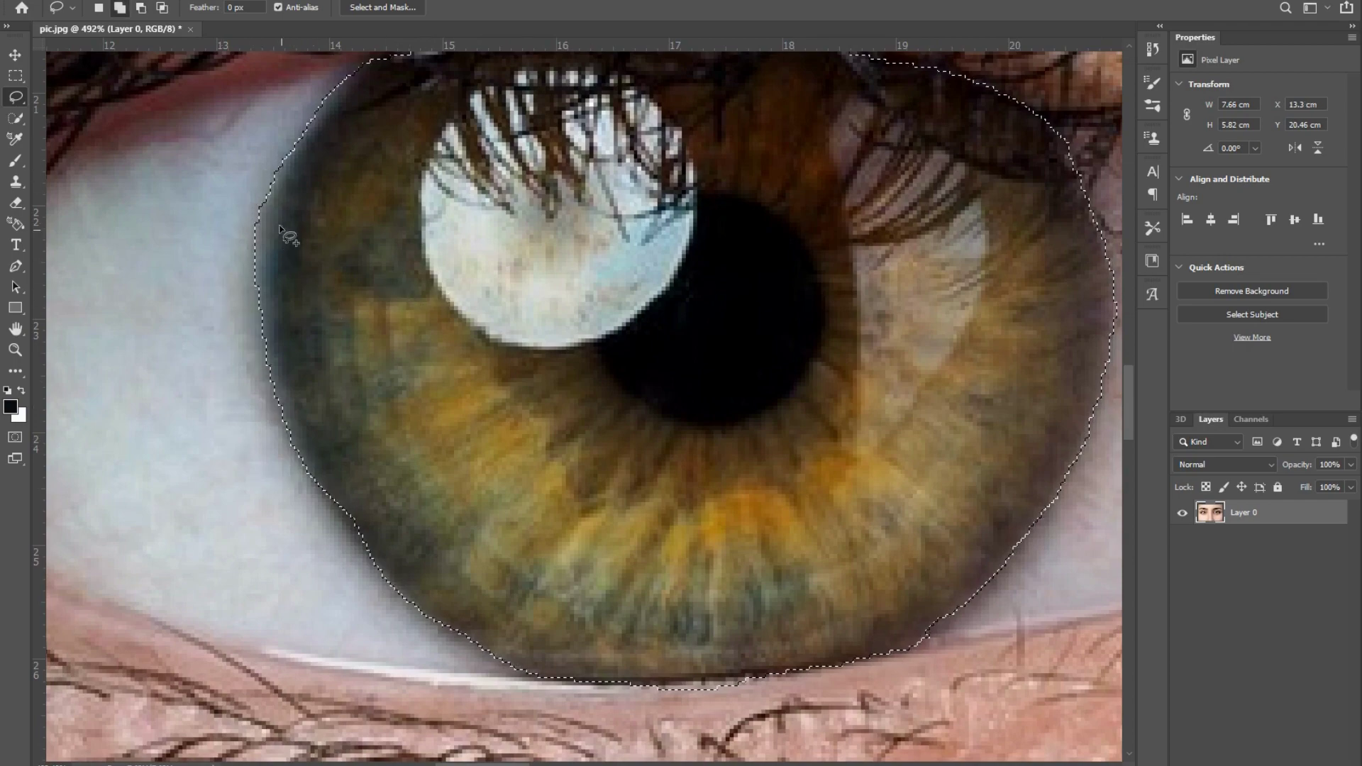
scroll(687, 416, down, 3)
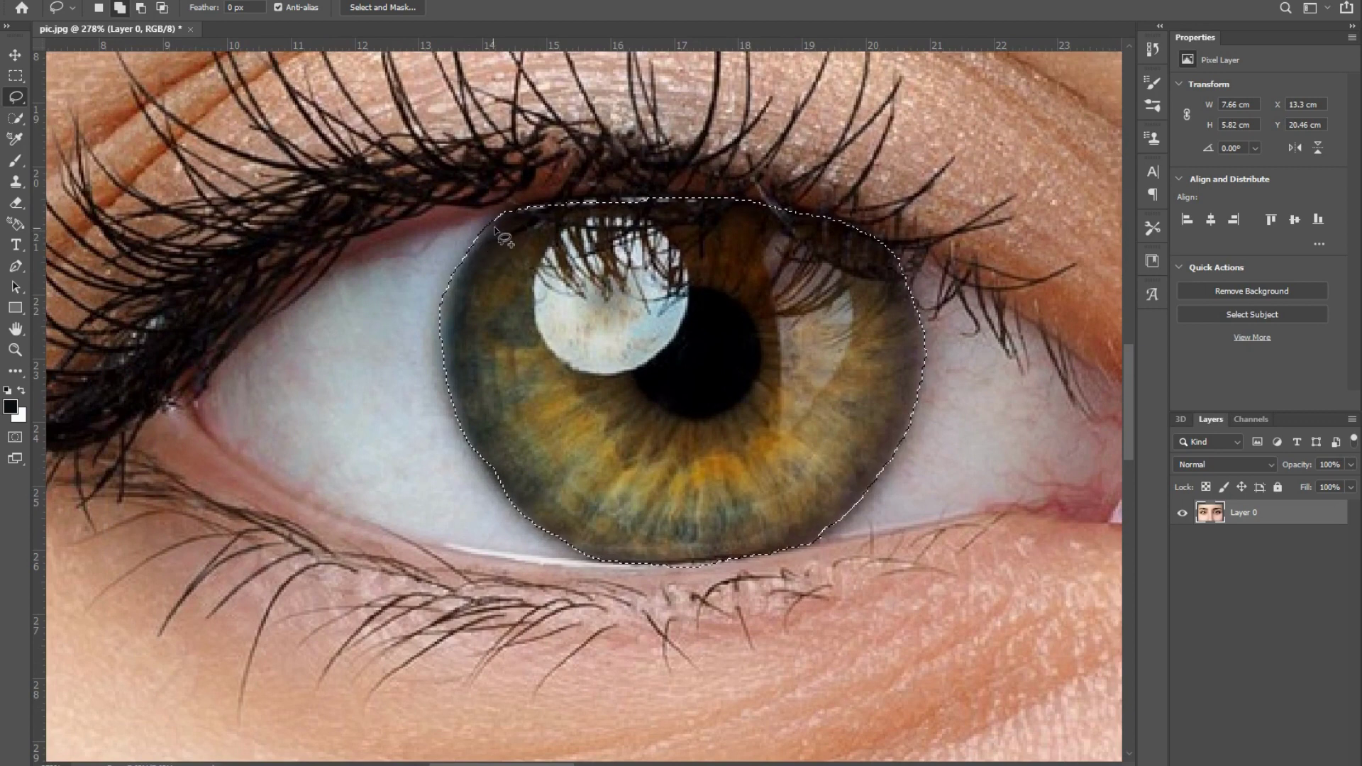
Step: Trim the selection's upper-left edge so it follows the iris
drag(499, 220, 484, 244)
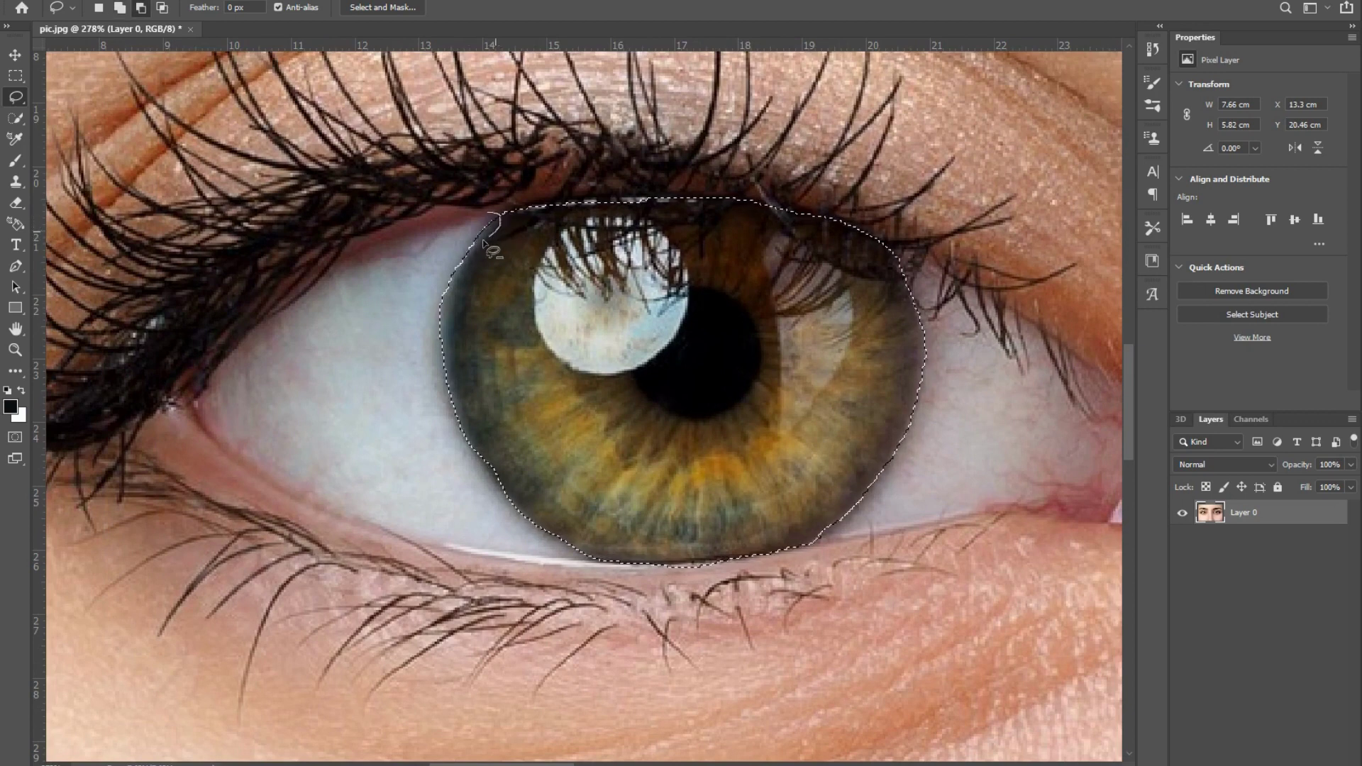
mouse_move(475, 249)
mouse_down()
mouse_move(496, 217)
mouse_move(455, 273)
mouse_up()
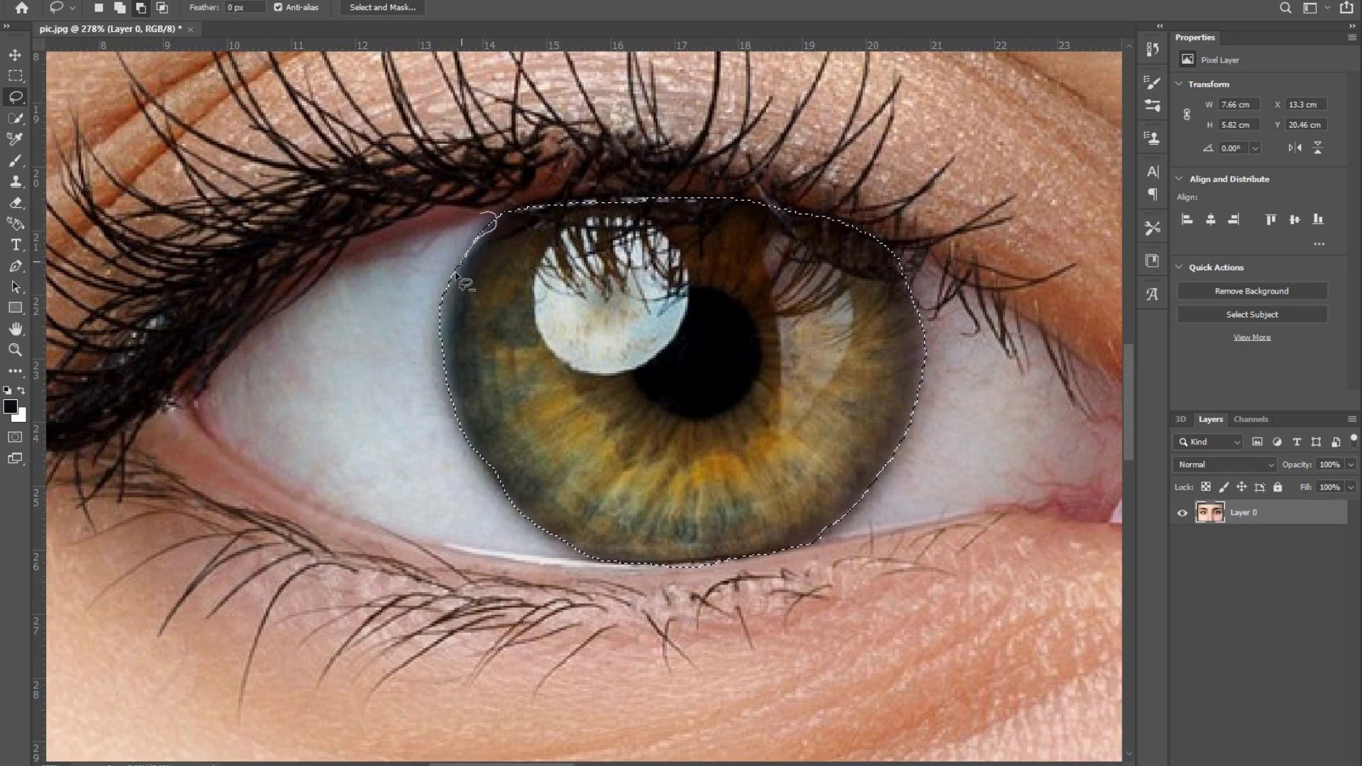
drag(434, 383, 436, 388)
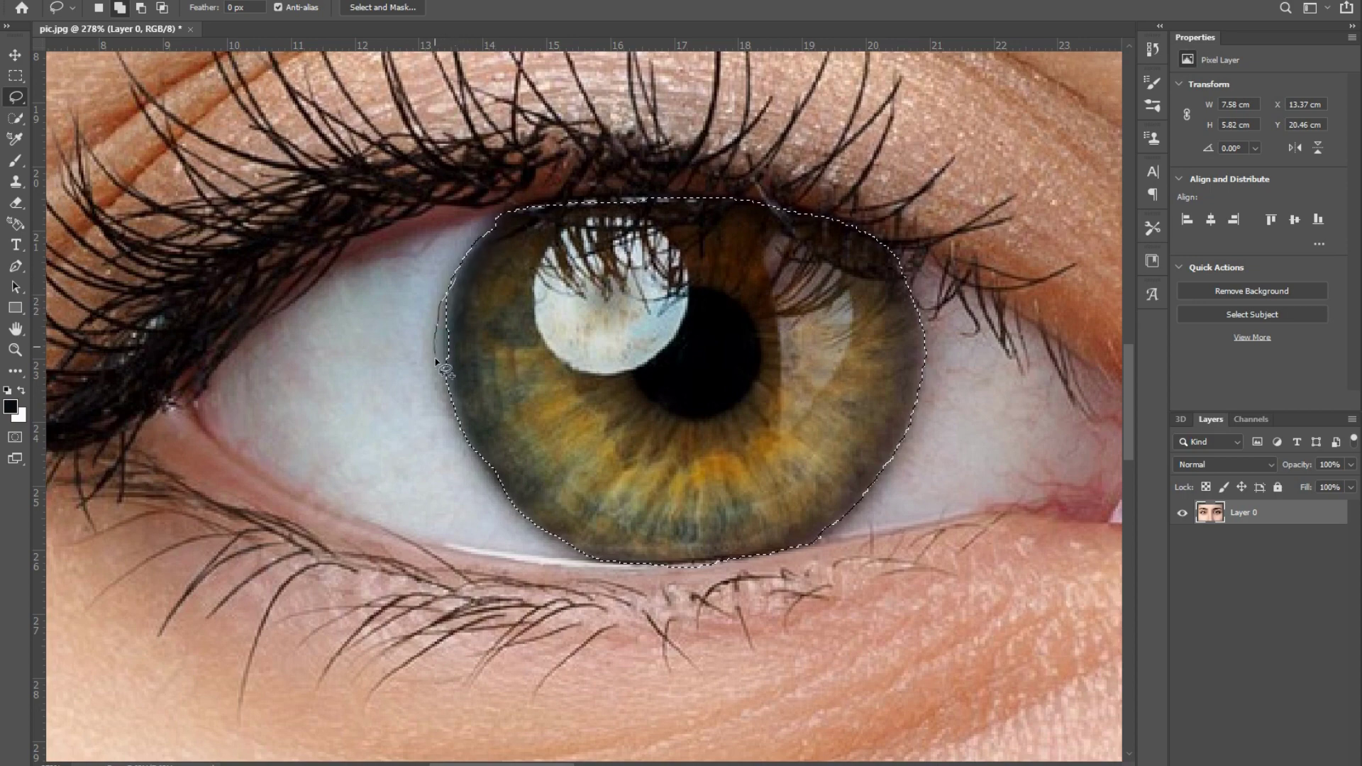
drag(454, 401, 456, 406)
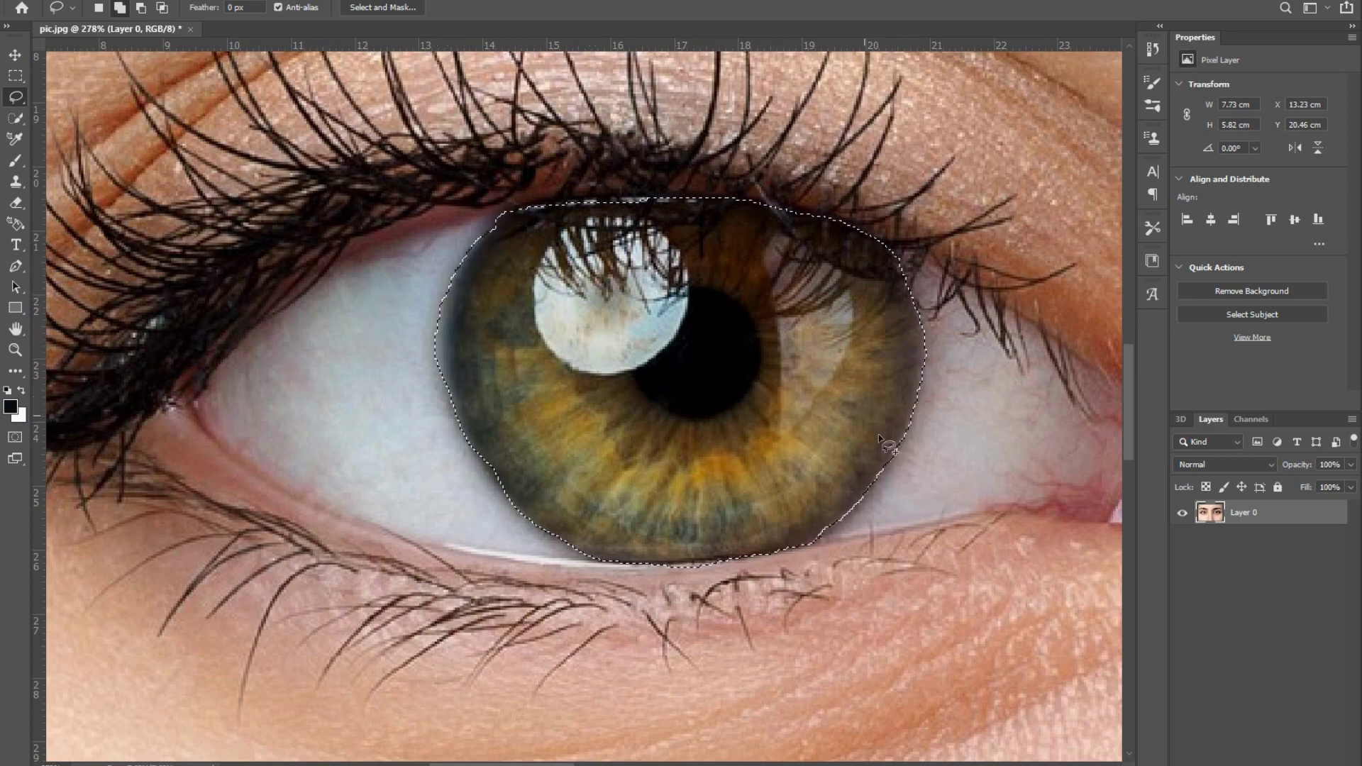
Step: Bring the right eye into view and lasso a selection around its iris
drag(959, 501, 618, 426)
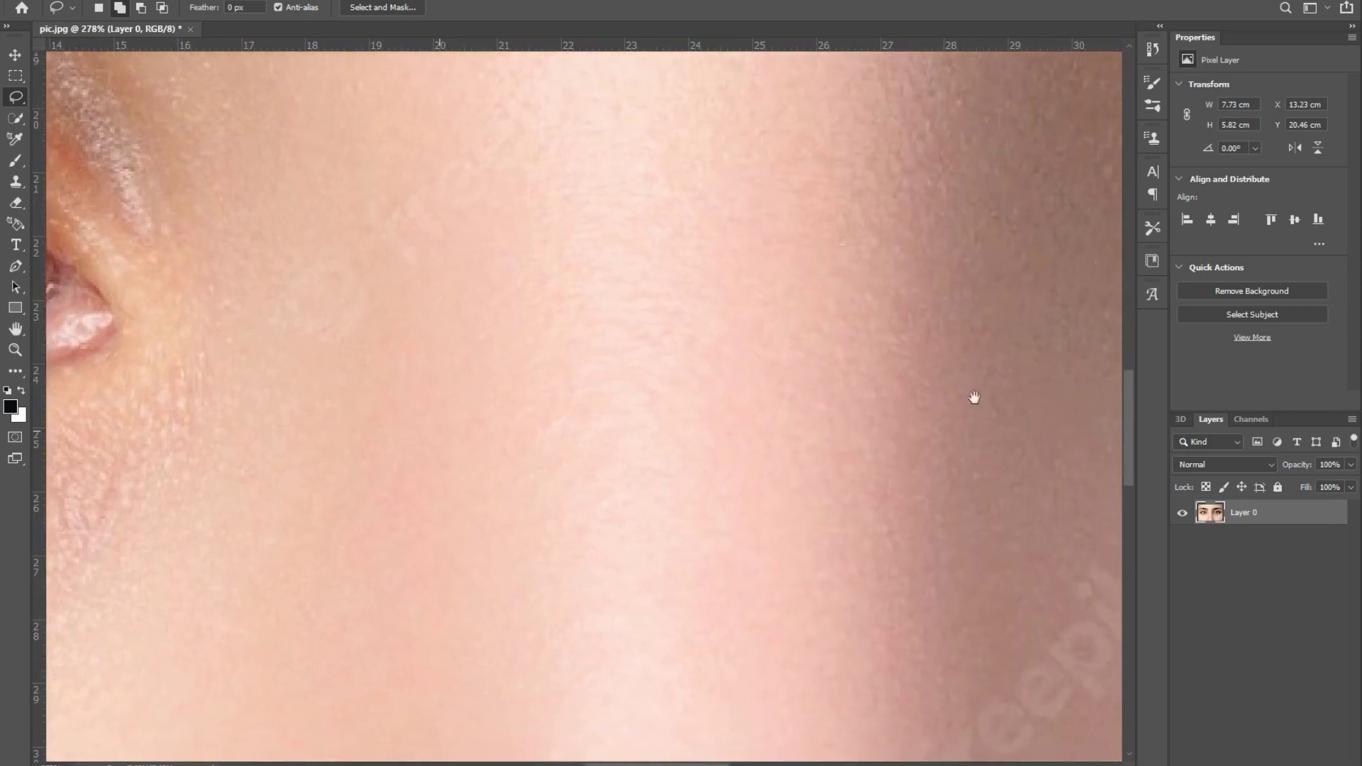
drag(974, 396, 319, 631)
drag(942, 450, 669, 526)
drag(869, 476, 712, 515)
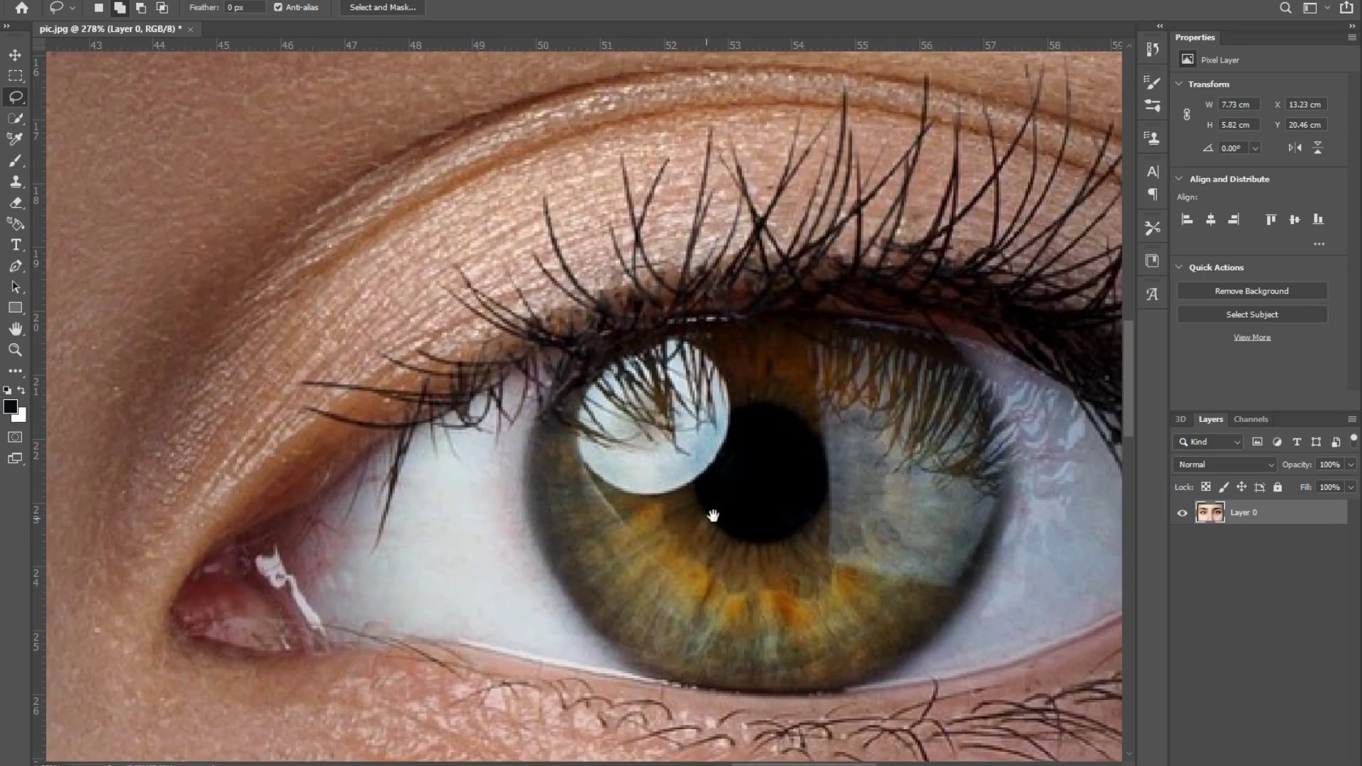
scroll(710, 489, up, 2)
drag(729, 461, 629, 456)
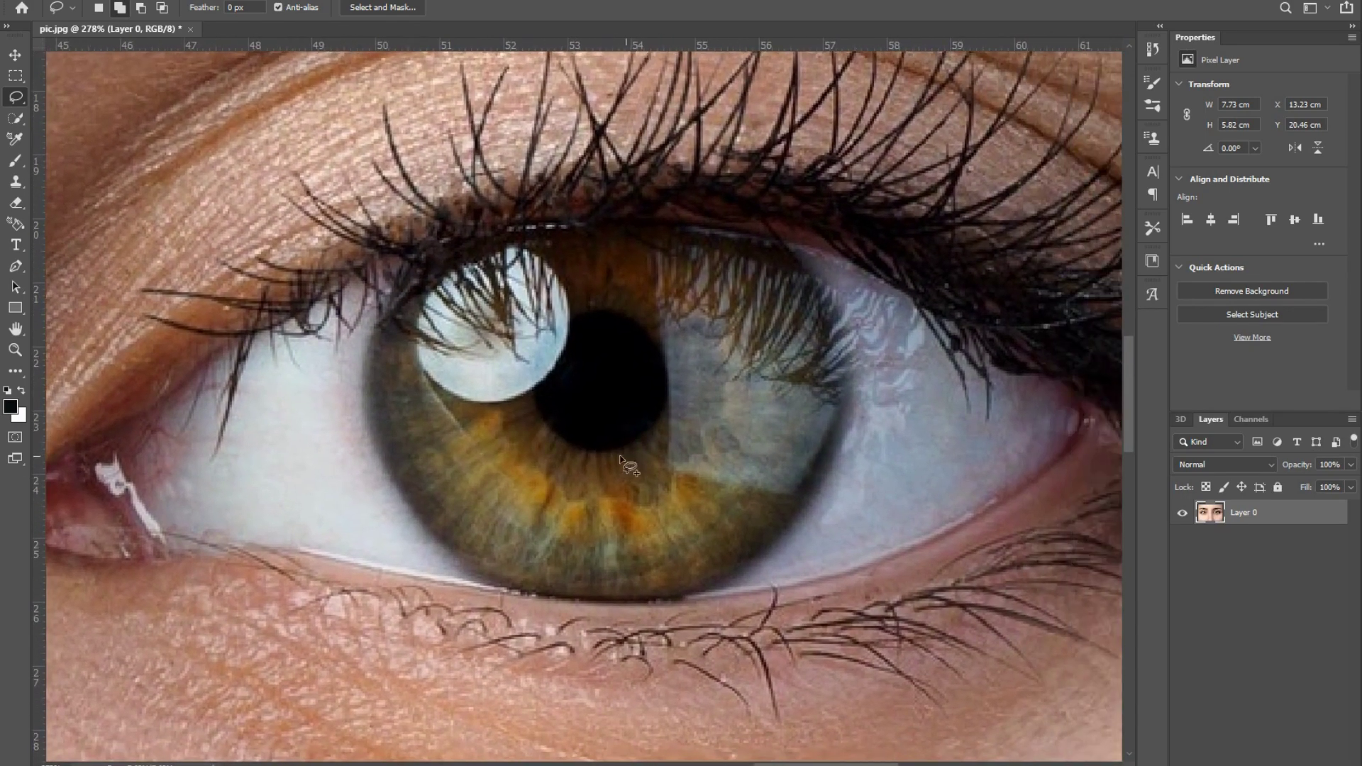
scroll(630, 465, up, 1)
scroll(553, 480, up, 1)
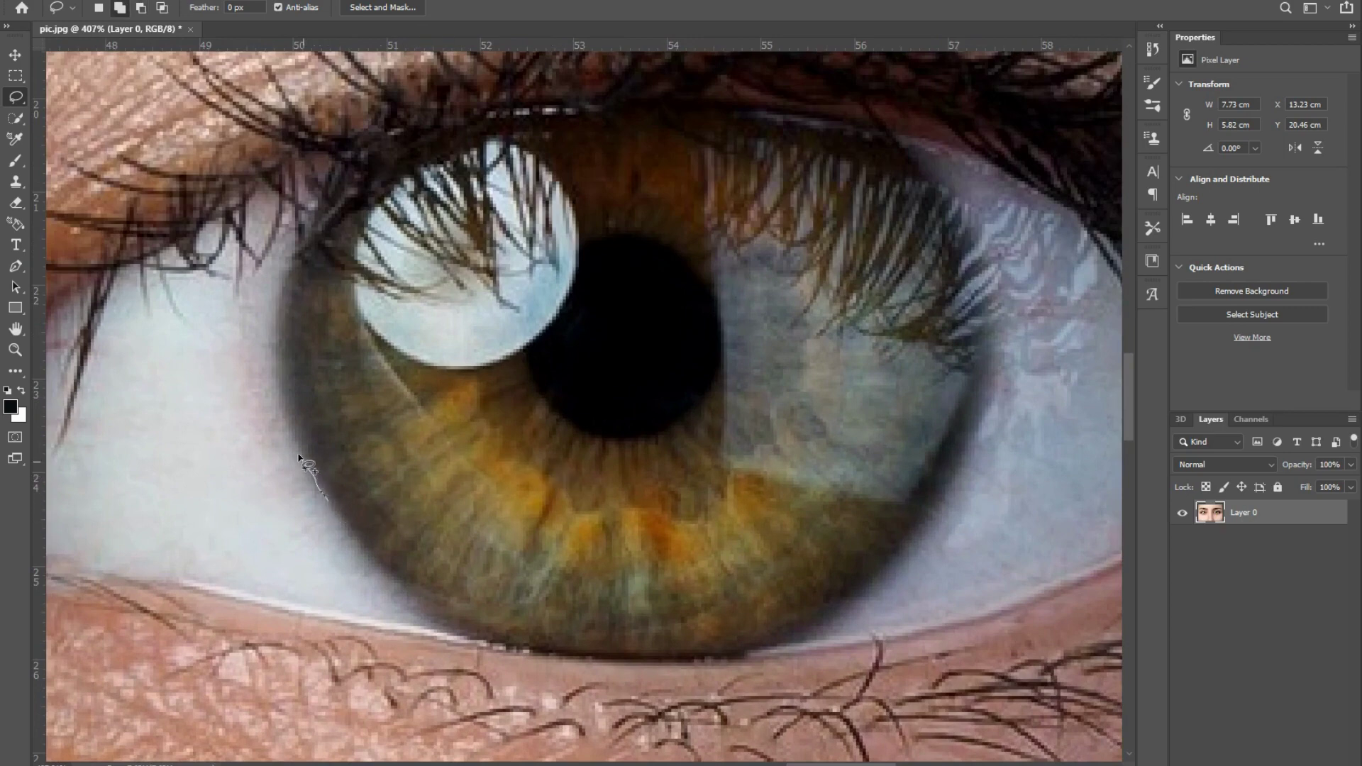
drag(276, 376, 272, 317)
mouse_move(282, 263)
mouse_down()
mouse_move(337, 176)
mouse_move(417, 131)
mouse_move(736, 109)
mouse_move(918, 150)
mouse_up()
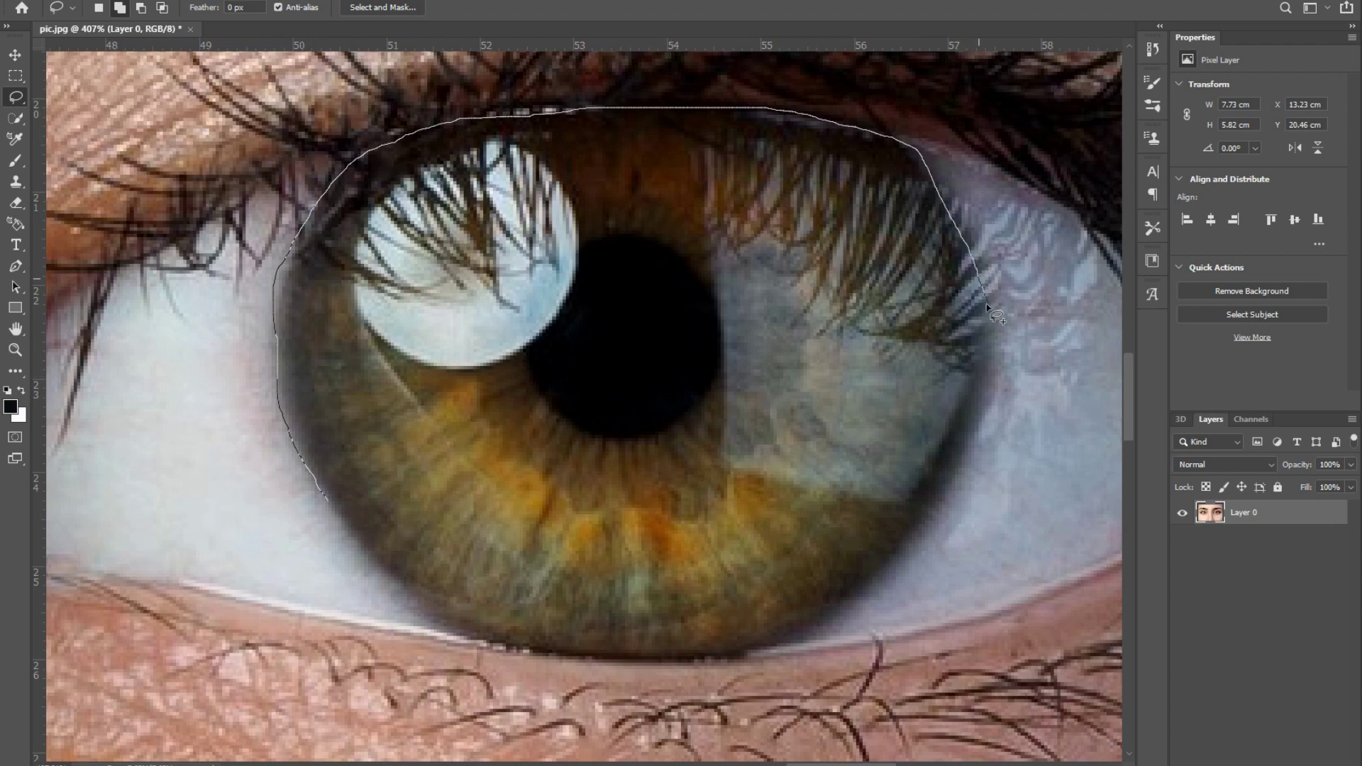
drag(968, 443, 915, 525)
drag(750, 651, 570, 652)
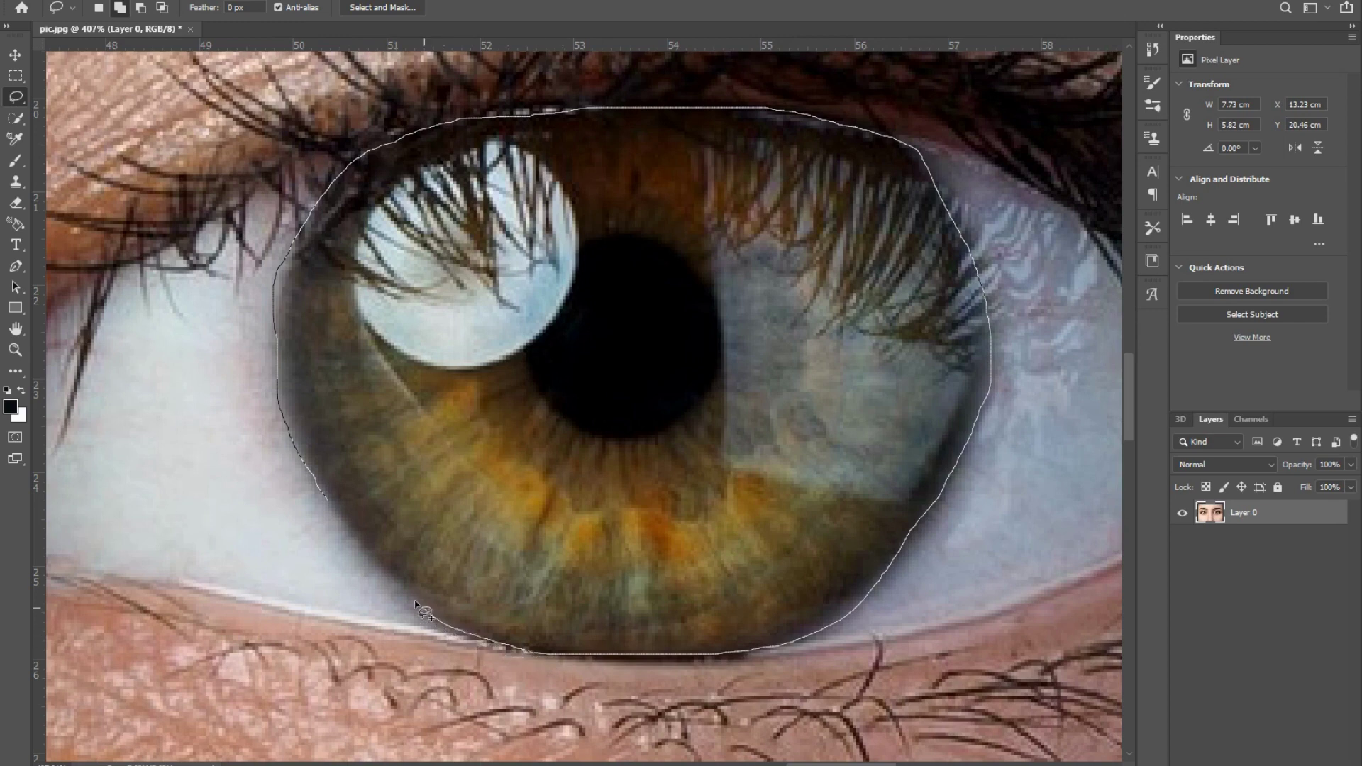
drag(329, 499, 332, 502)
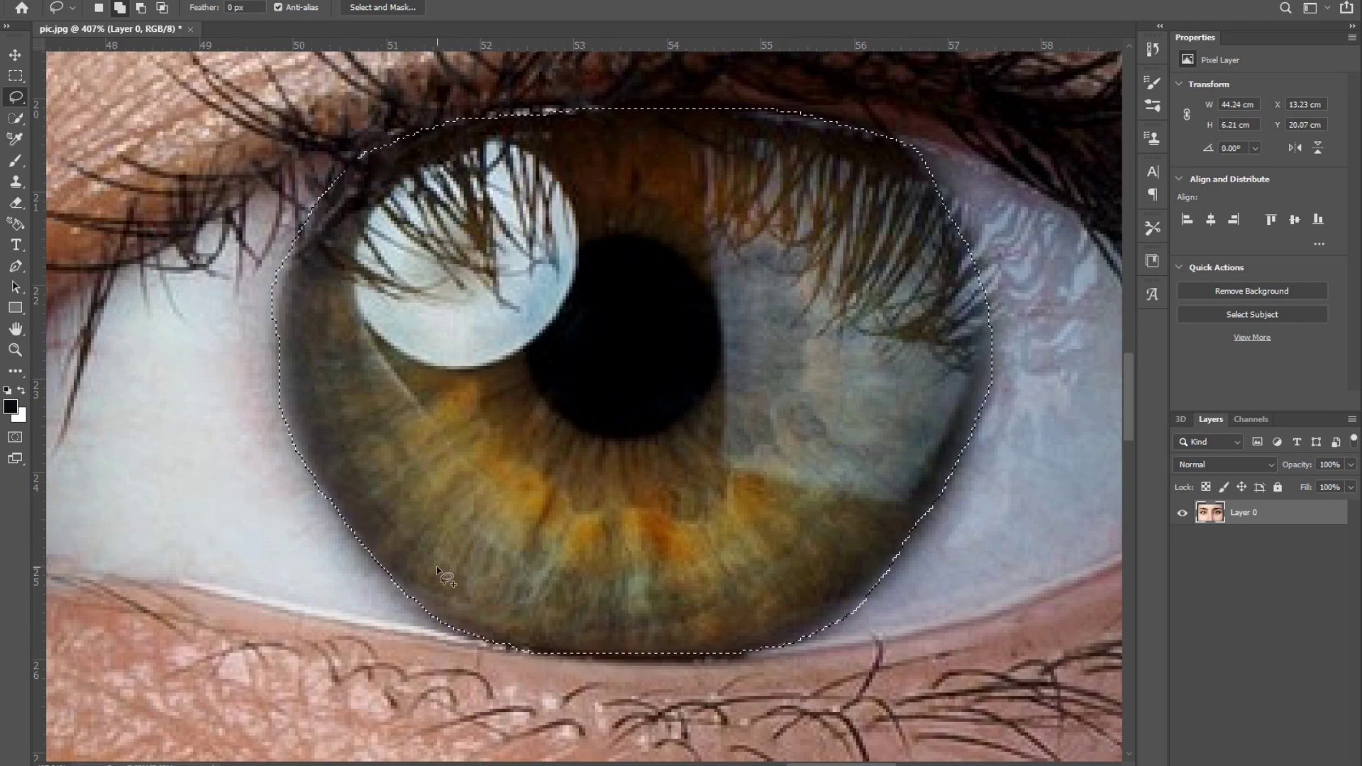
Step: Add the missed strip along the lower iris edge to the selection
drag(749, 661, 677, 668)
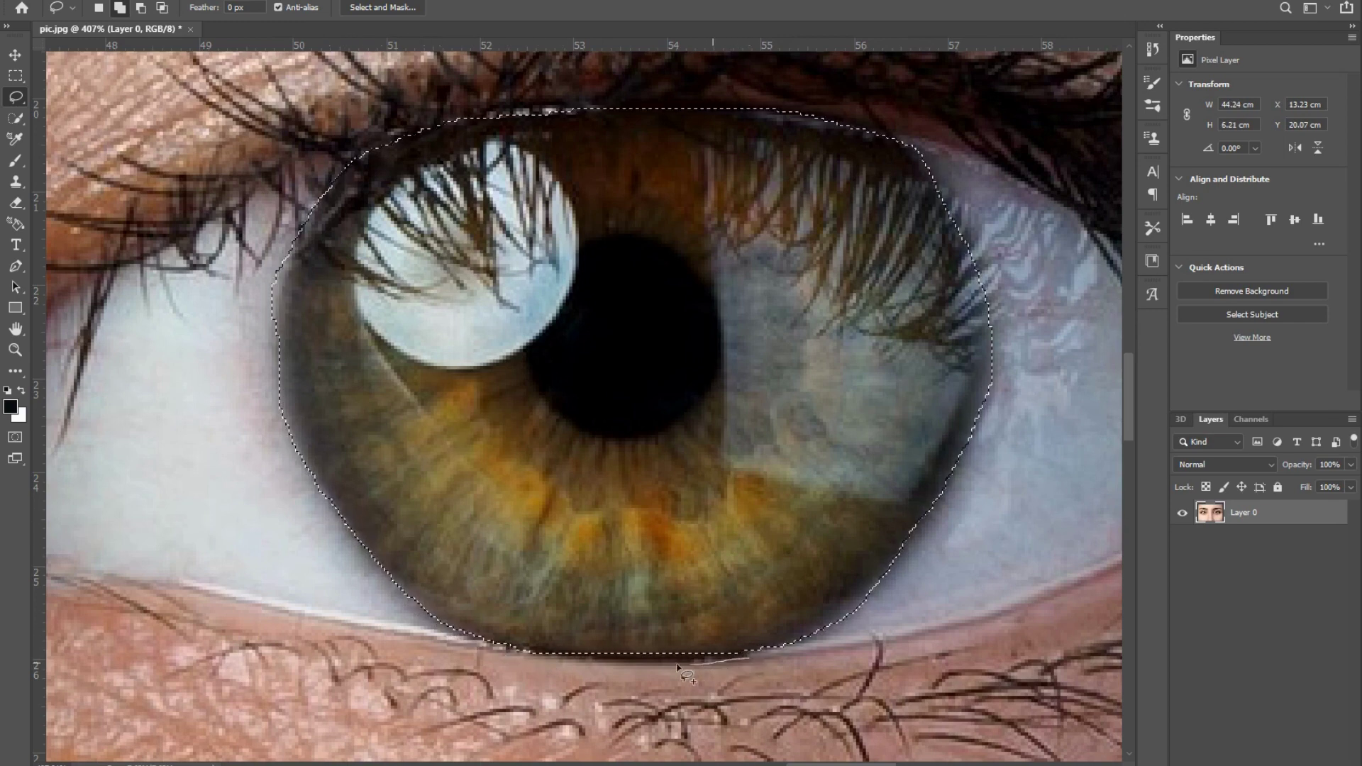
mouse_move(529, 654)
mouse_down()
mouse_move(698, 632)
mouse_move(748, 658)
mouse_up()
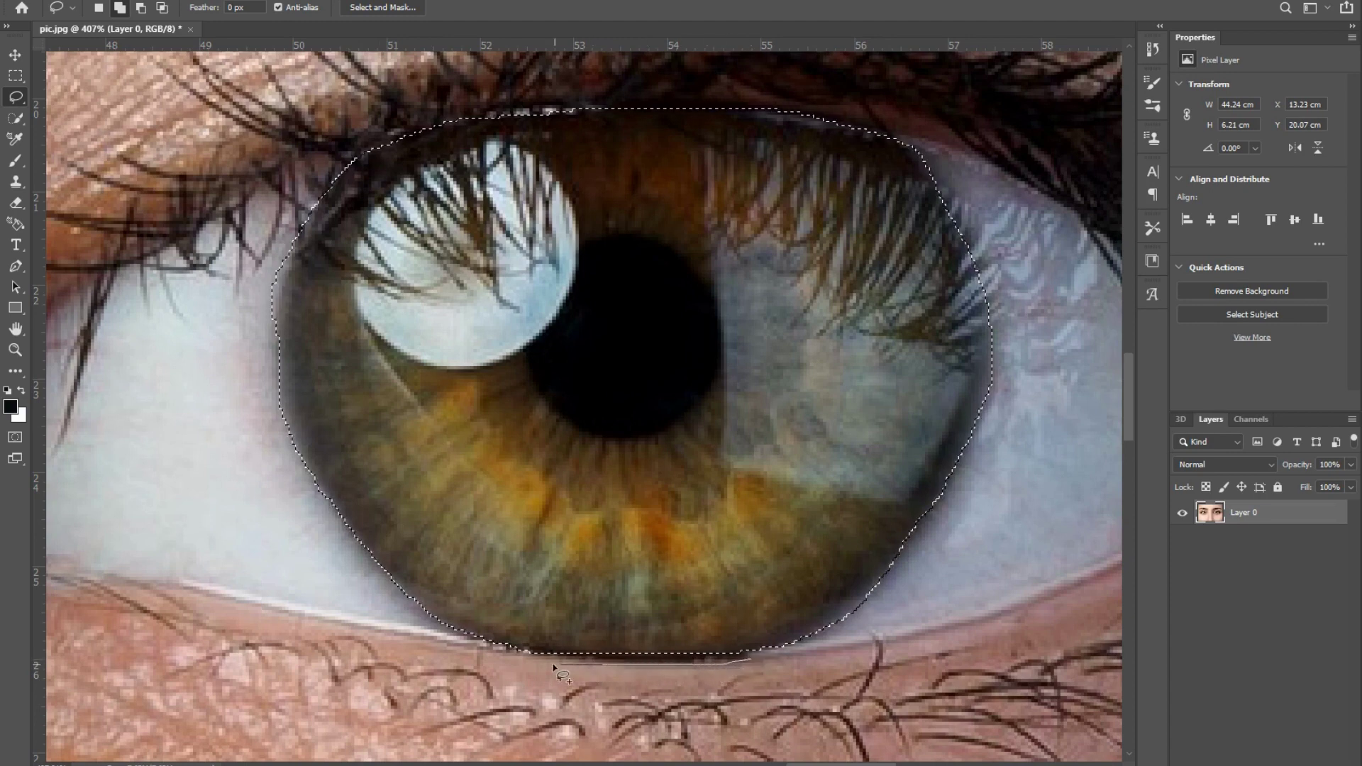
drag(526, 642, 529, 646)
drag(763, 645, 765, 649)
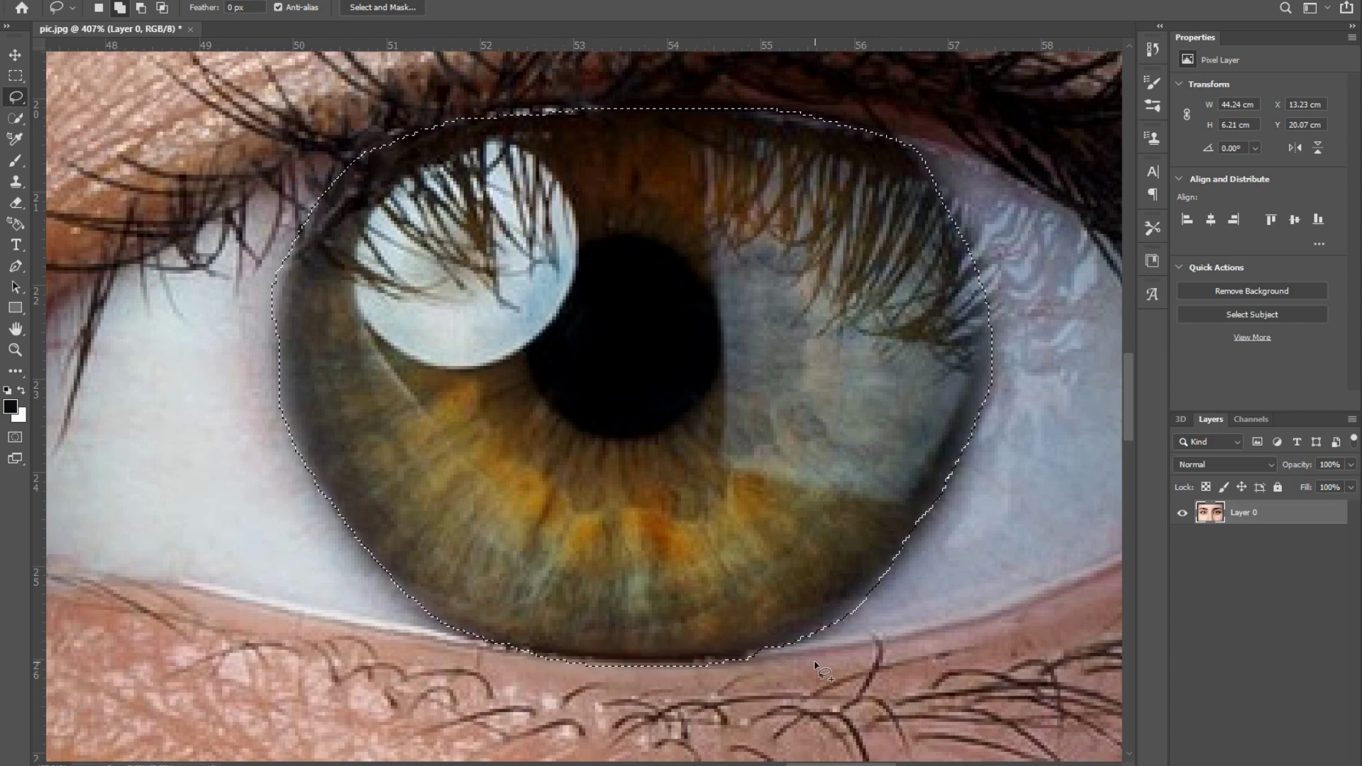
Step: Subtract excess from the selection's left and top edges, then zoom out to the whole eye
key(alt)
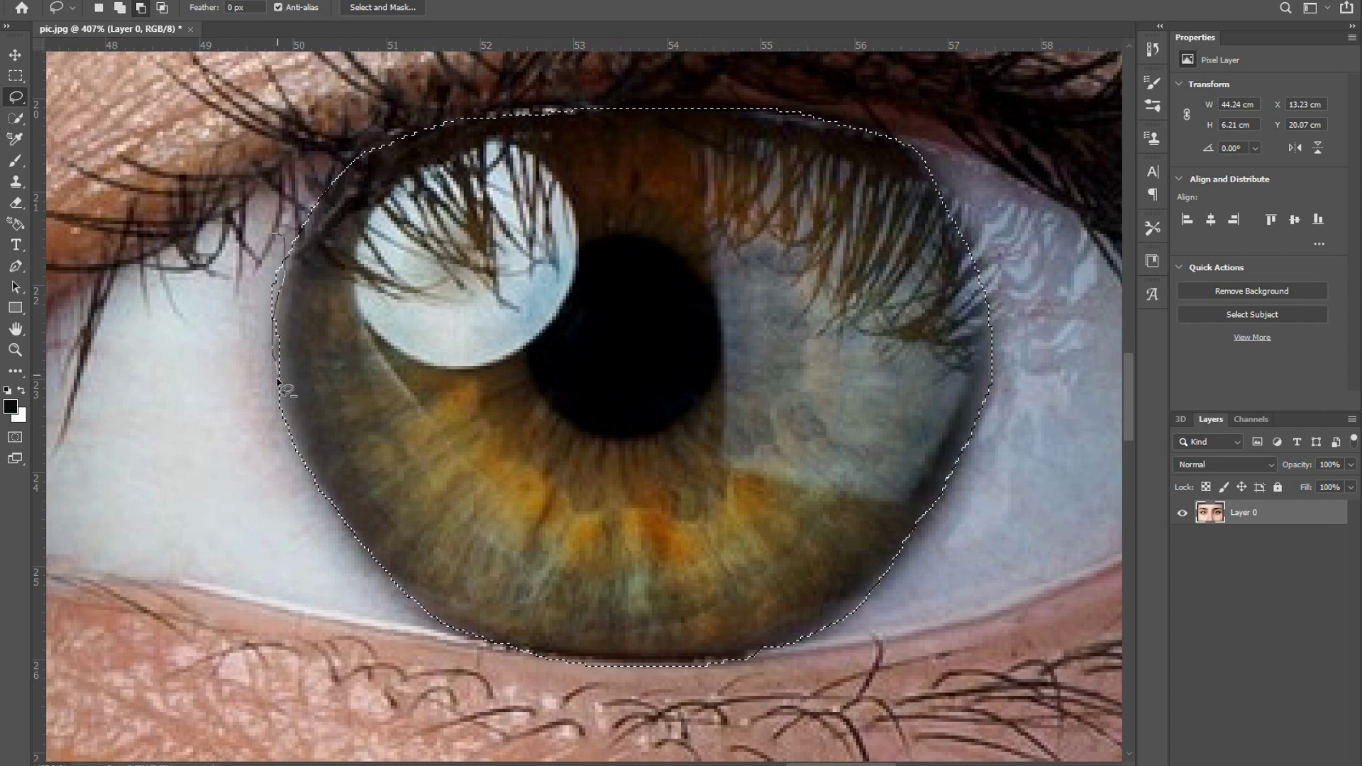
drag(239, 381, 241, 390)
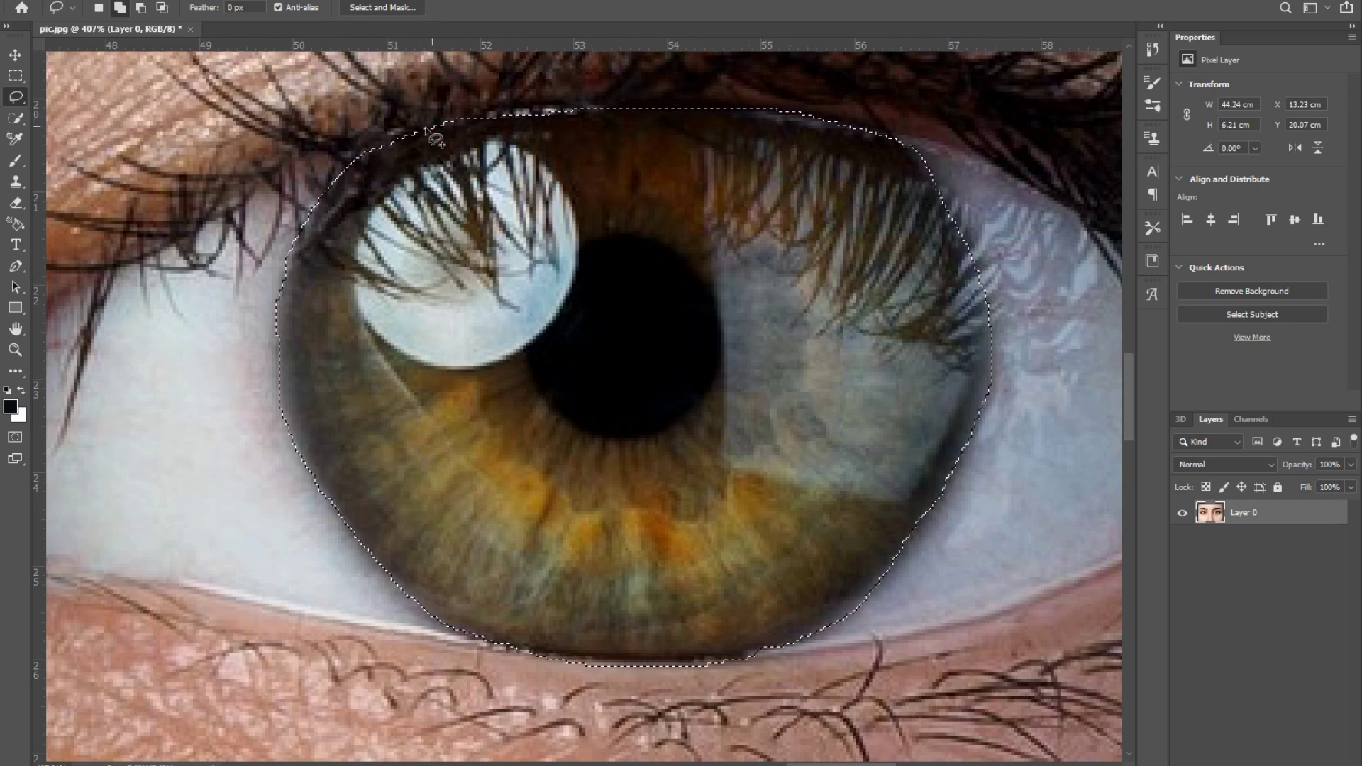
drag(394, 148, 428, 128)
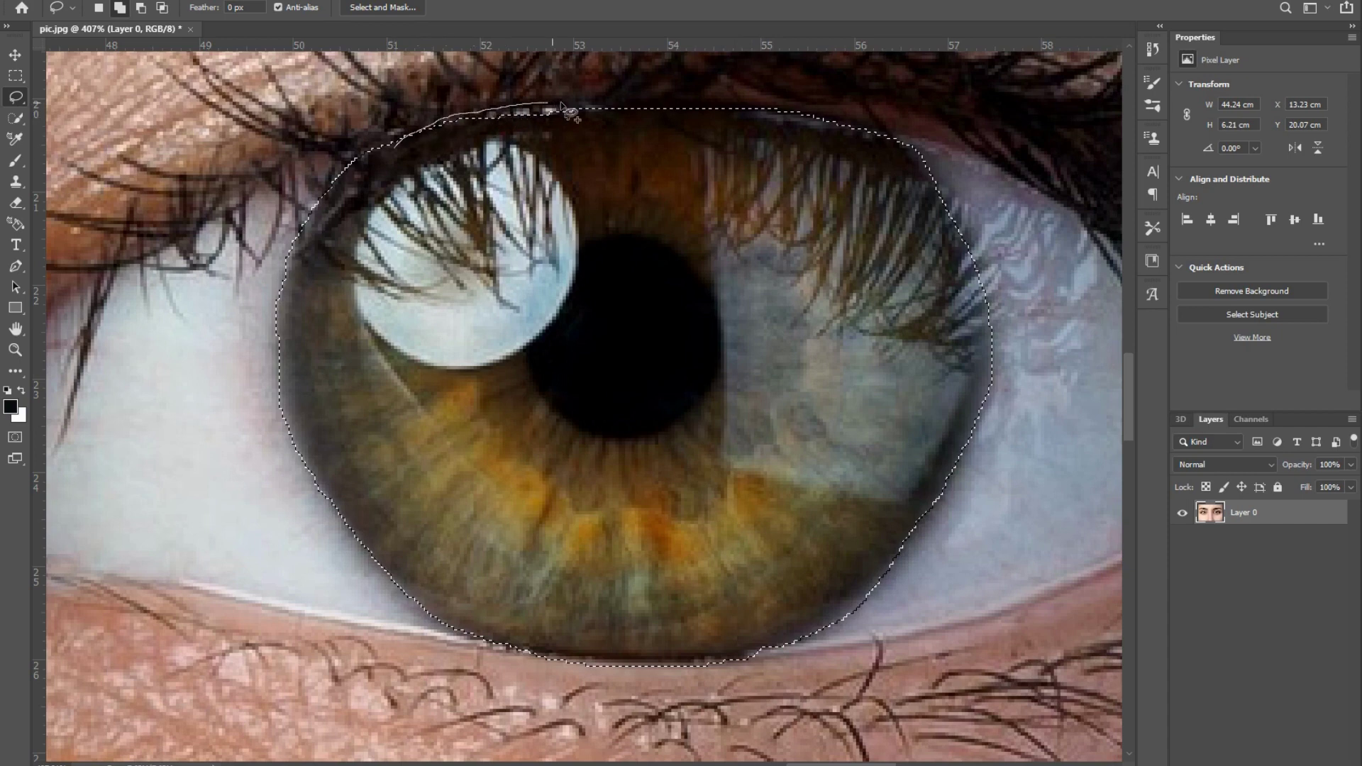
drag(667, 133, 673, 172)
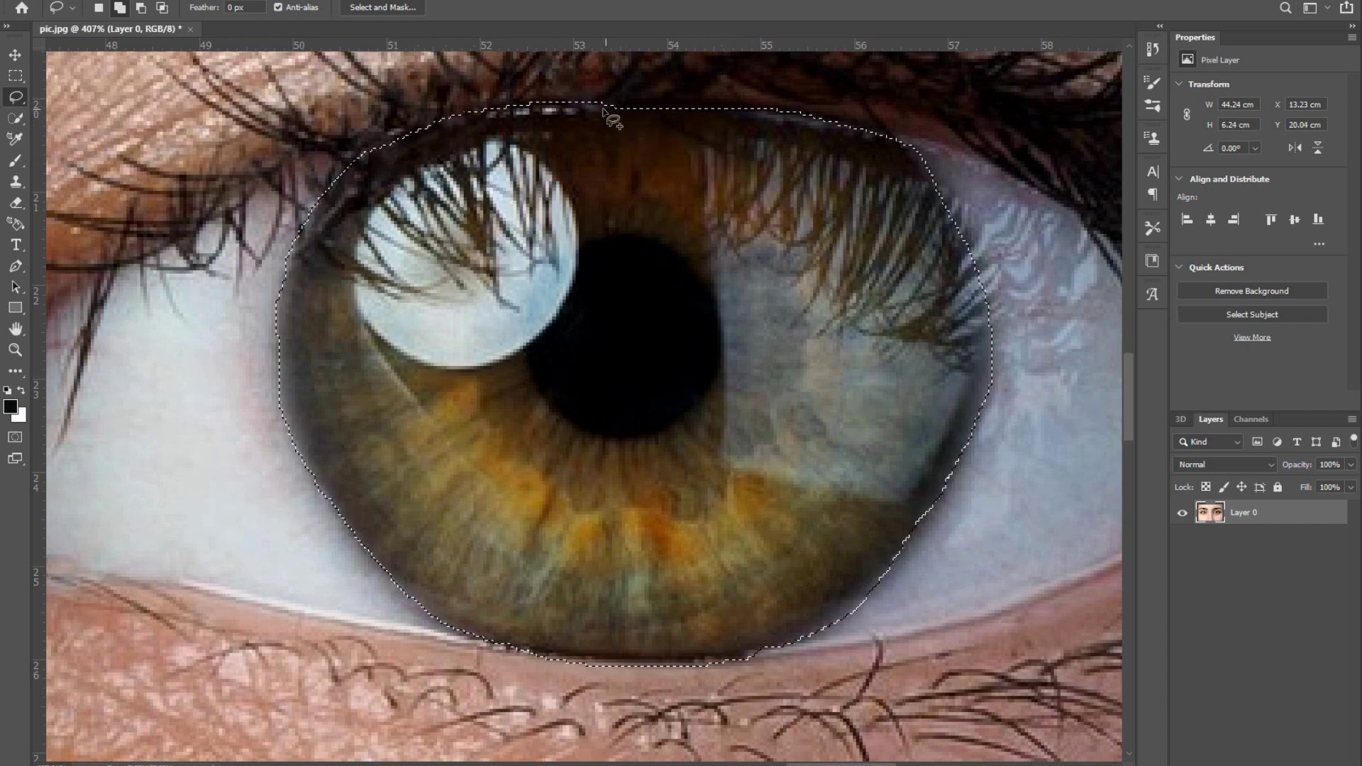
mouse_move(603, 104)
mouse_down()
mouse_move(793, 122)
mouse_move(886, 163)
mouse_up()
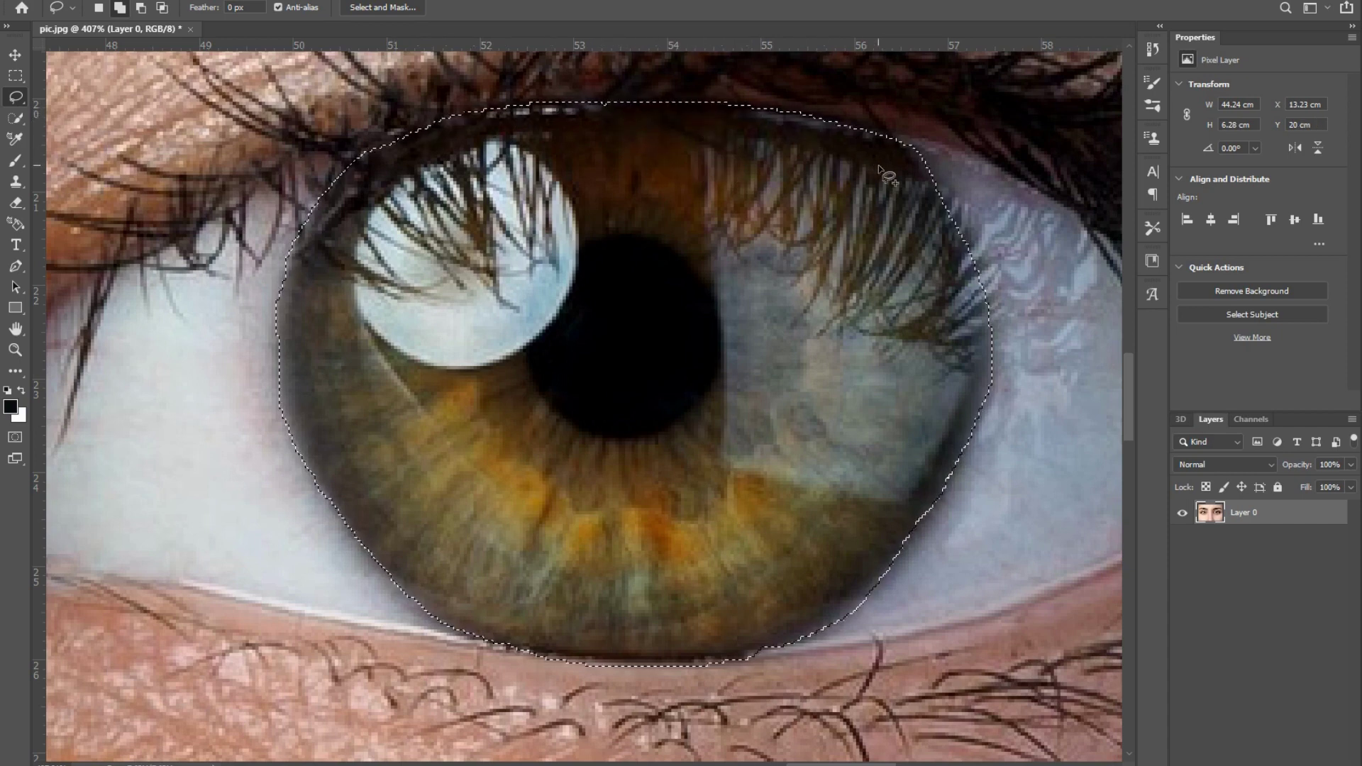
scroll(661, 405, down, 6)
scroll(661, 404, down, 2)
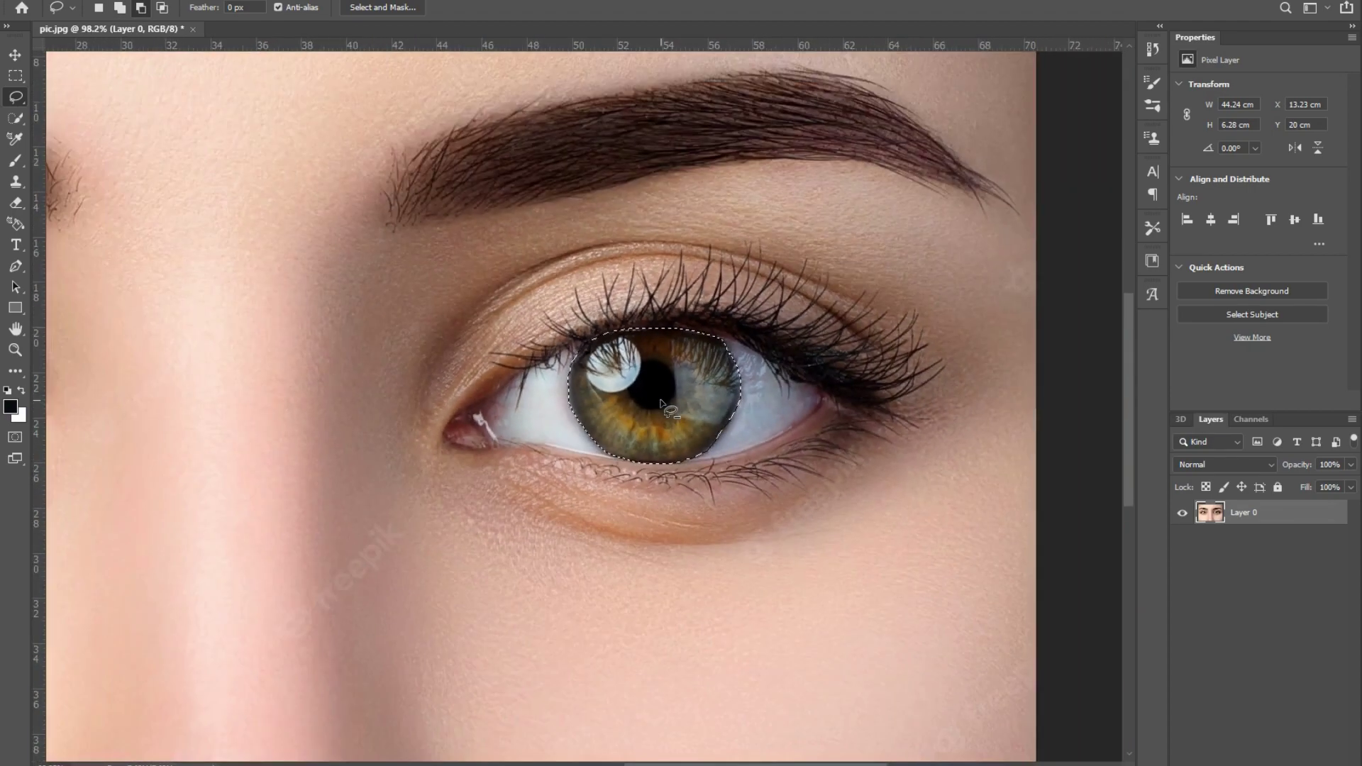
scroll(661, 404, down, 2)
drag(419, 419, 565, 405)
Step: Fit the portrait on screen and fill the iris selection with a bright teal Solid Color layer
key(ctrl+0)
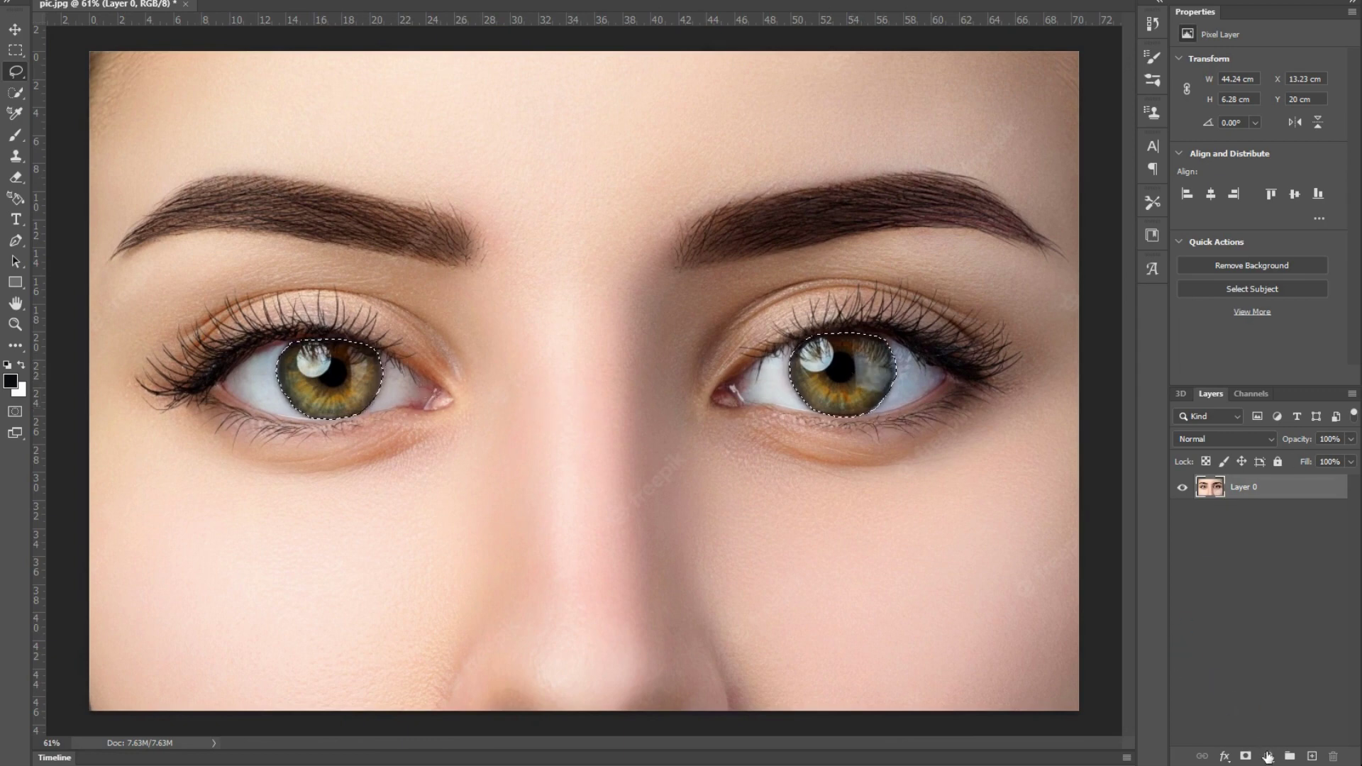
click(1268, 757)
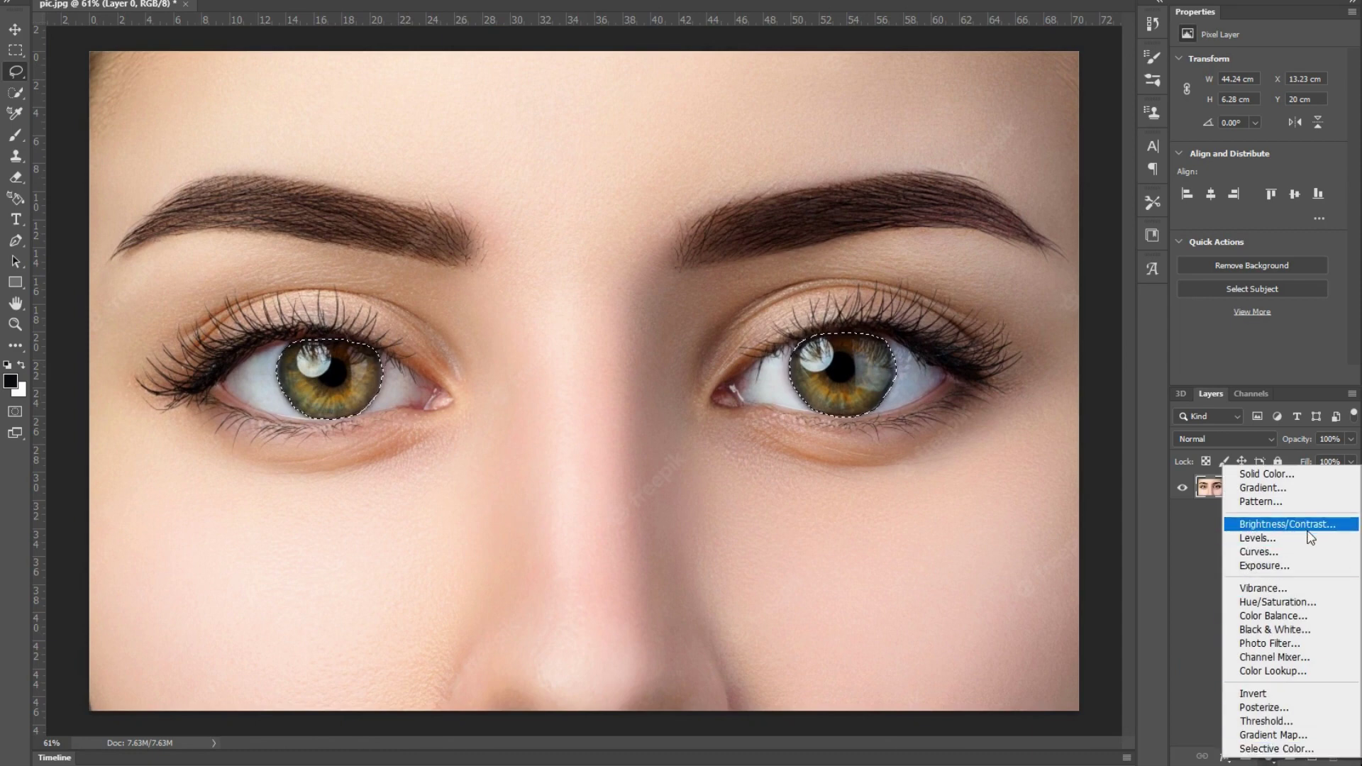
click(1274, 475)
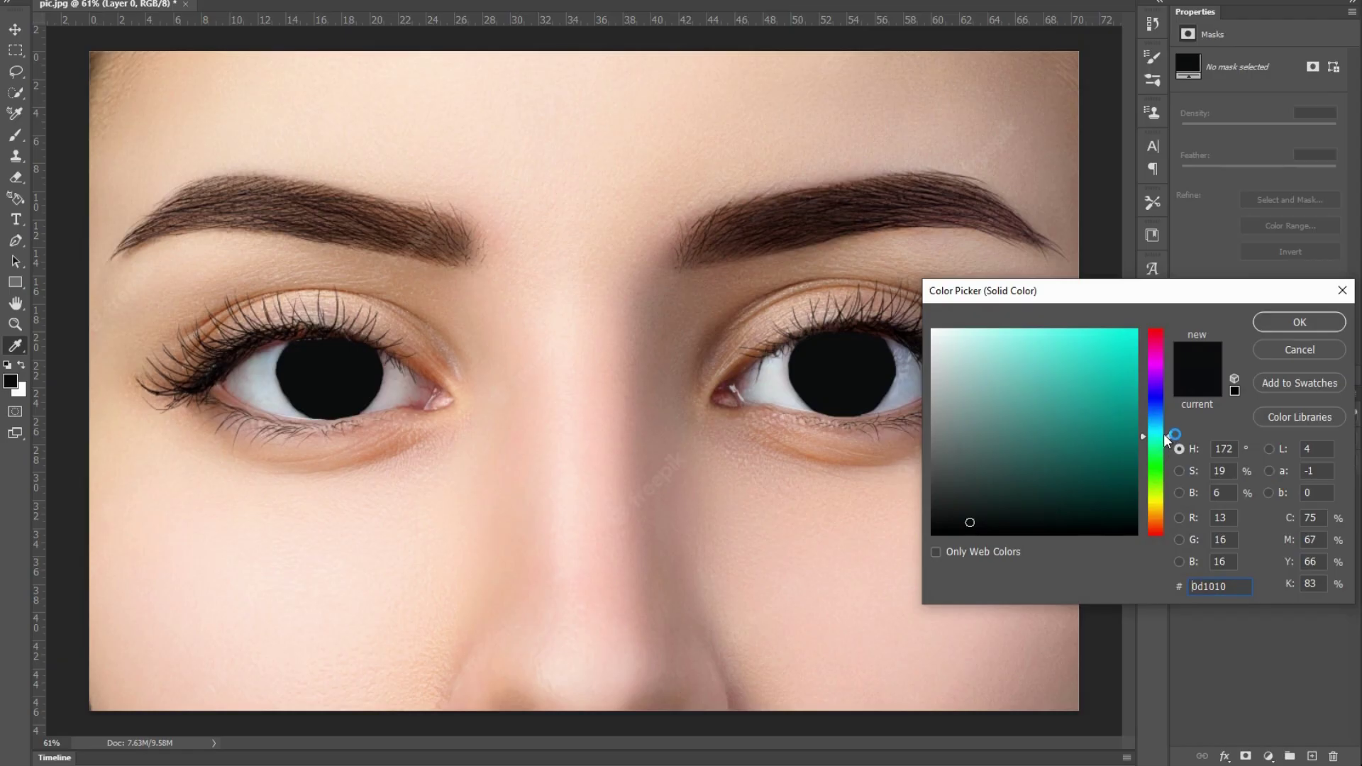
drag(1104, 372, 1133, 349)
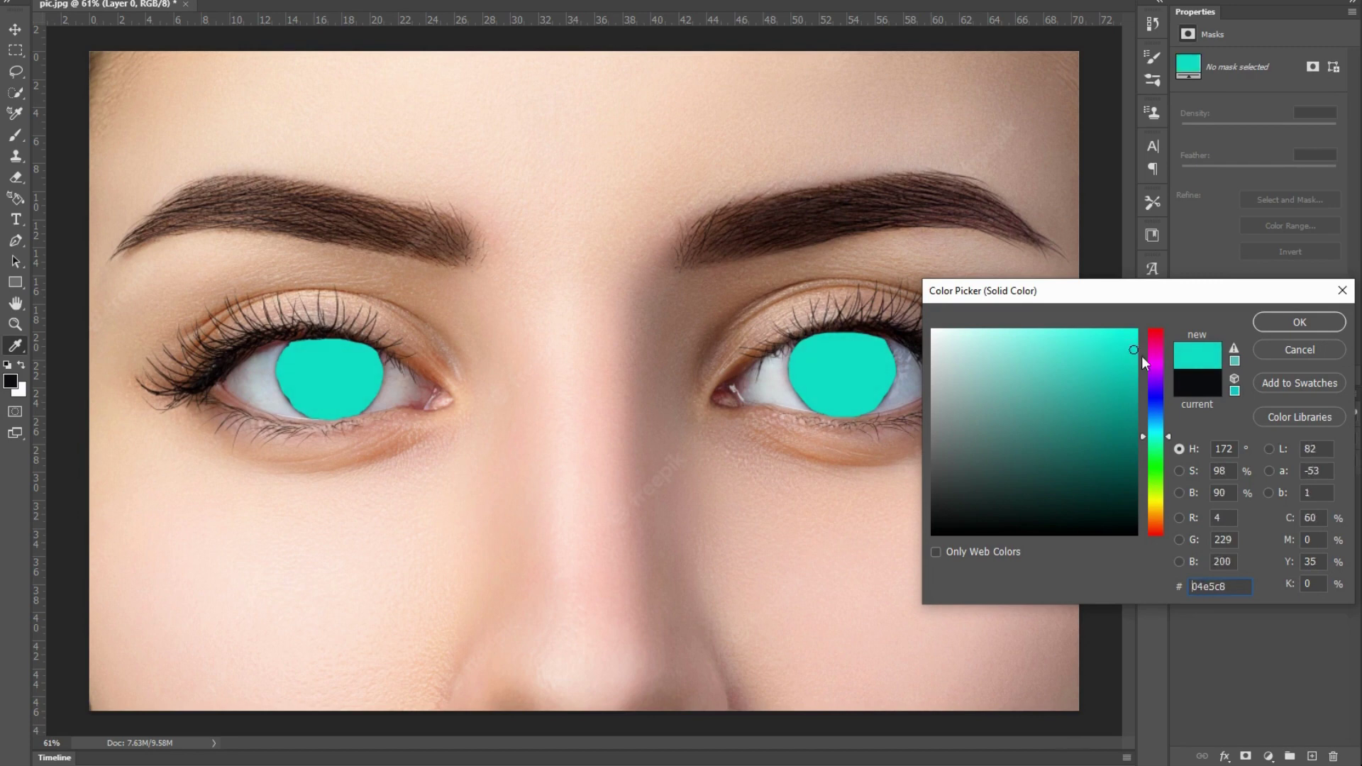
click(1282, 323)
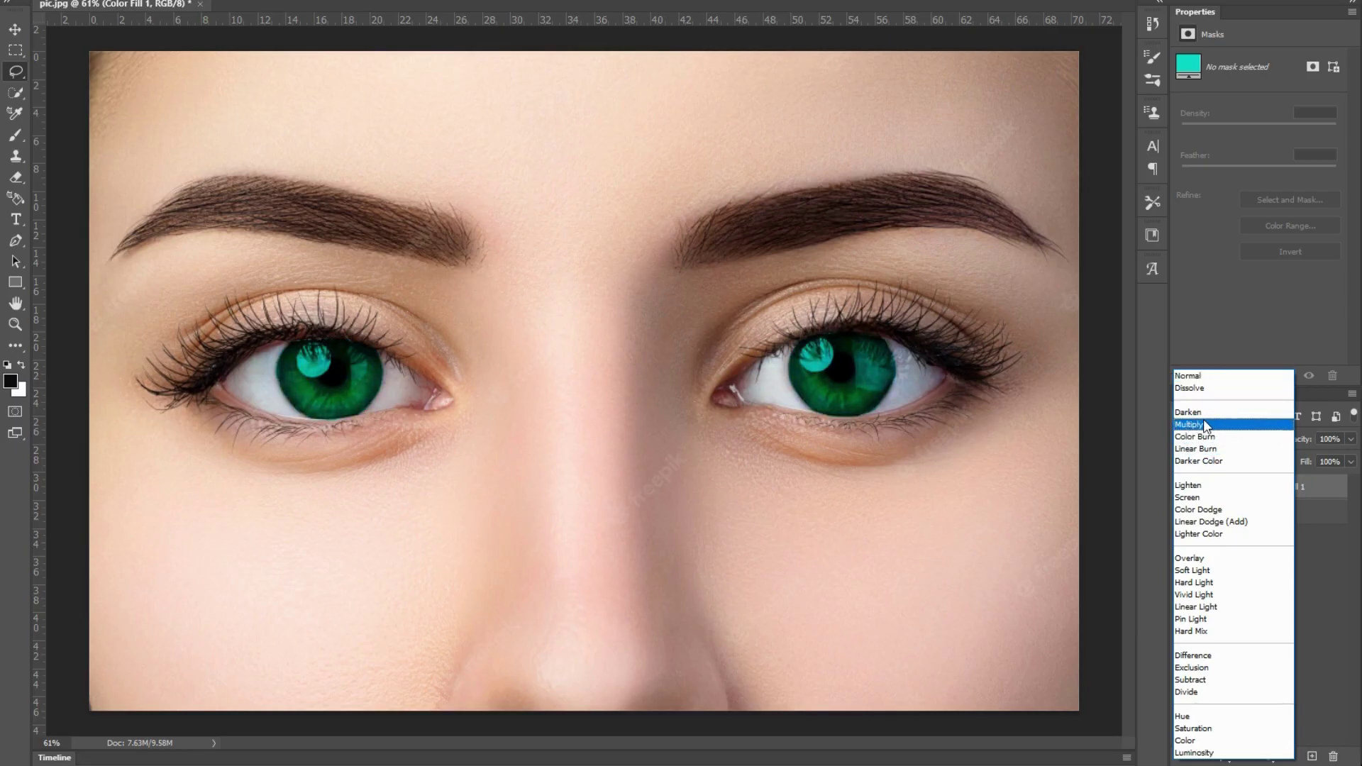
Step: Set Color Fill 1 to Multiply and load its iris mask as a selection
click(1202, 424)
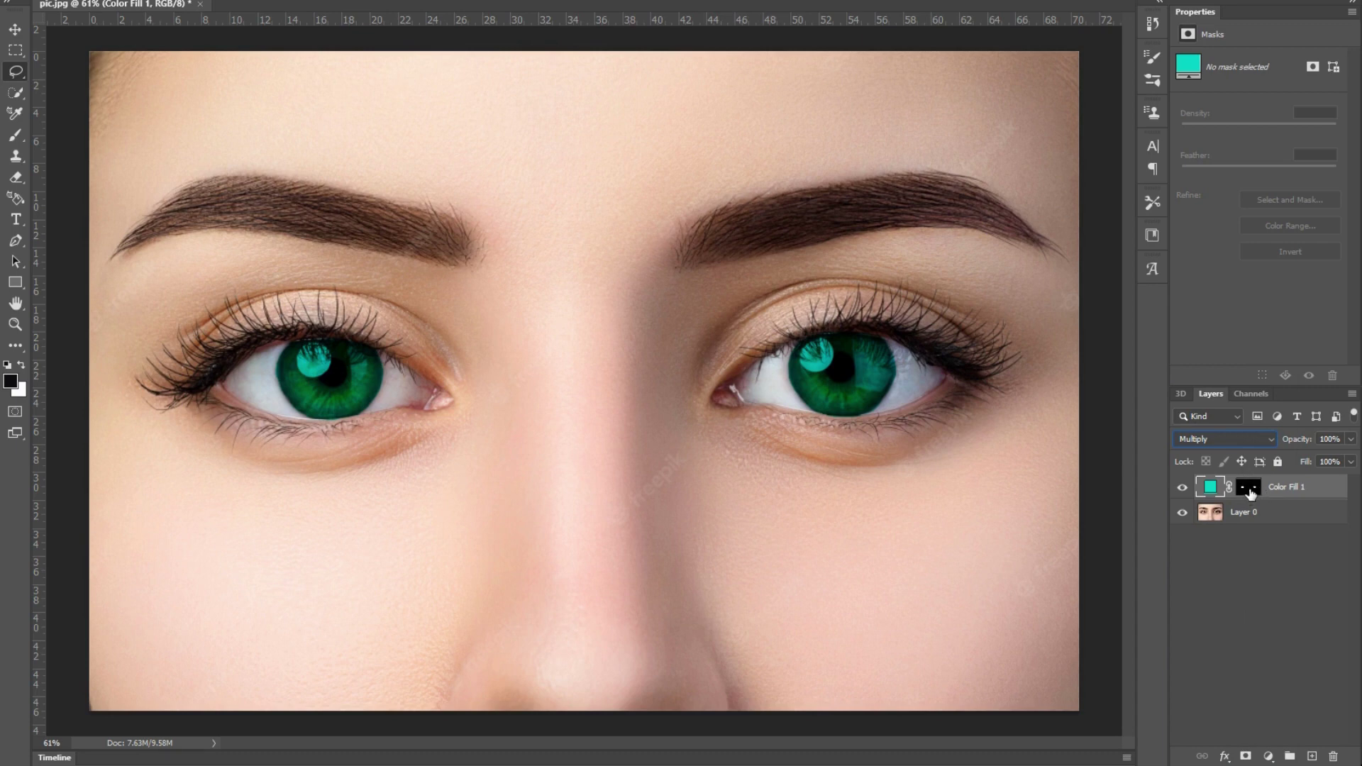
alt+click(1248, 490)
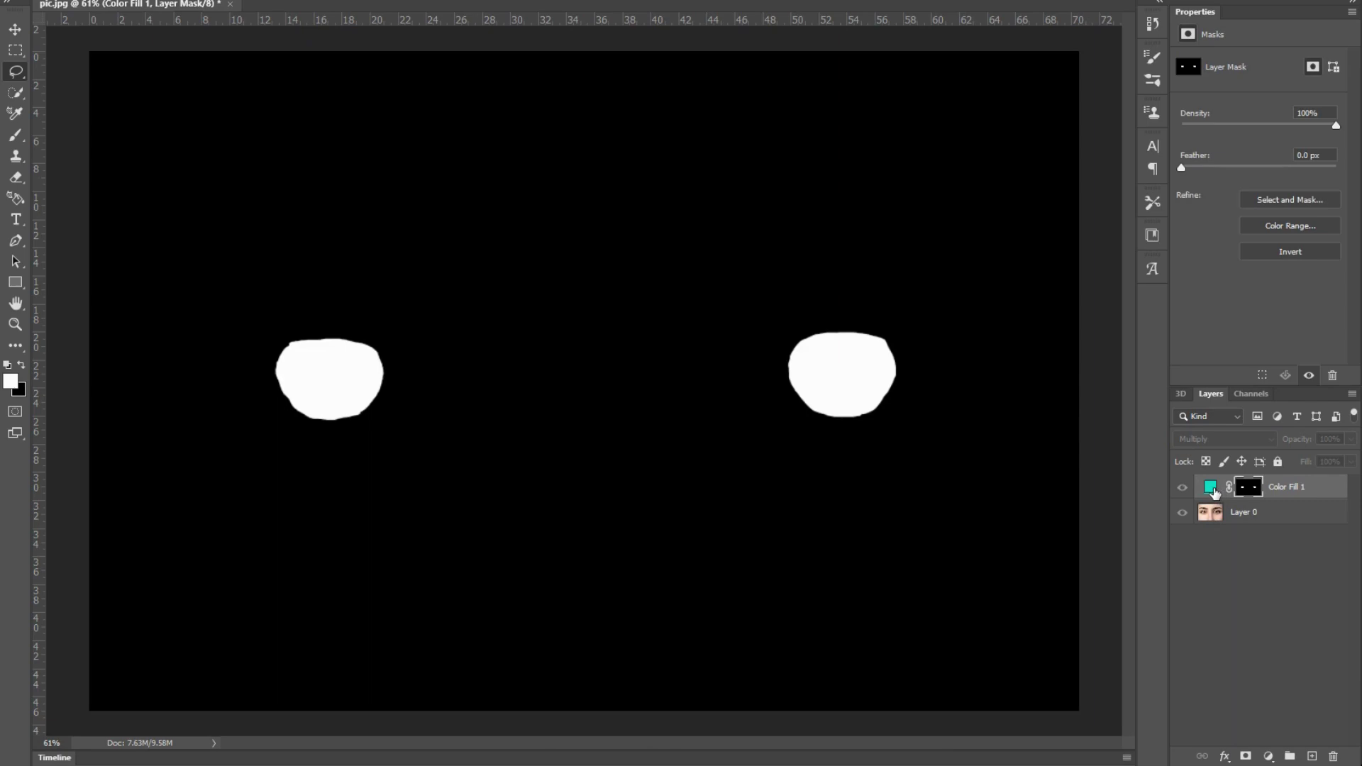
click(1214, 489)
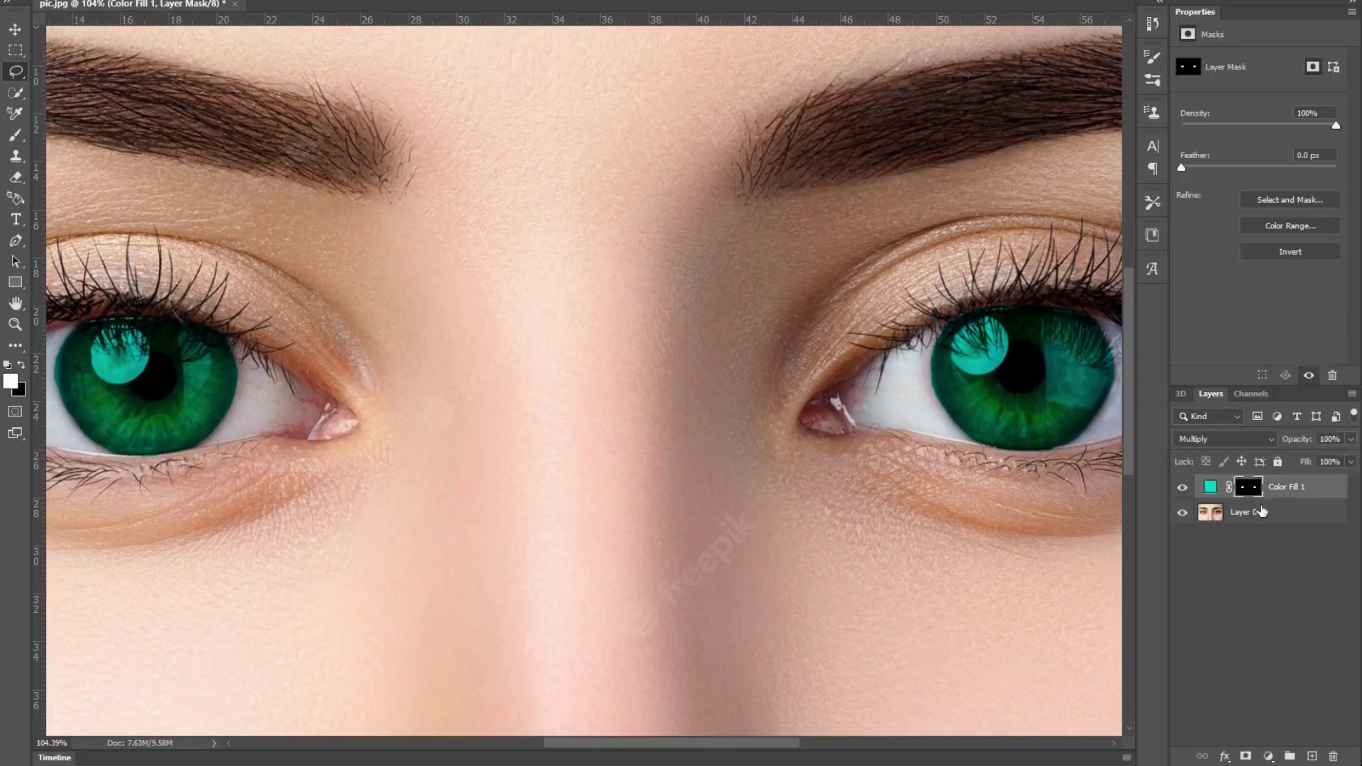
ctrl+click(1253, 489)
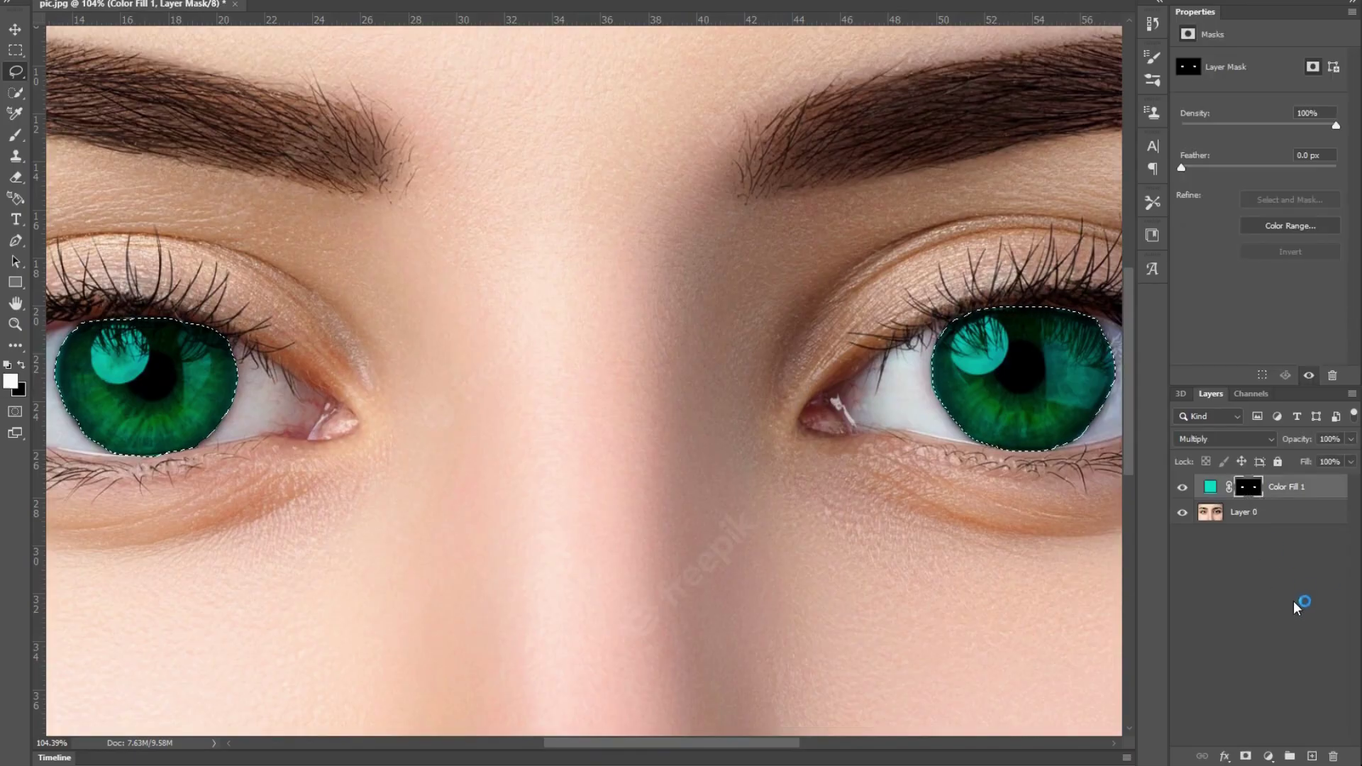
Step: Add an iris Brightness/Contrast layer with brightness 79 and contrast 54
click(1268, 756)
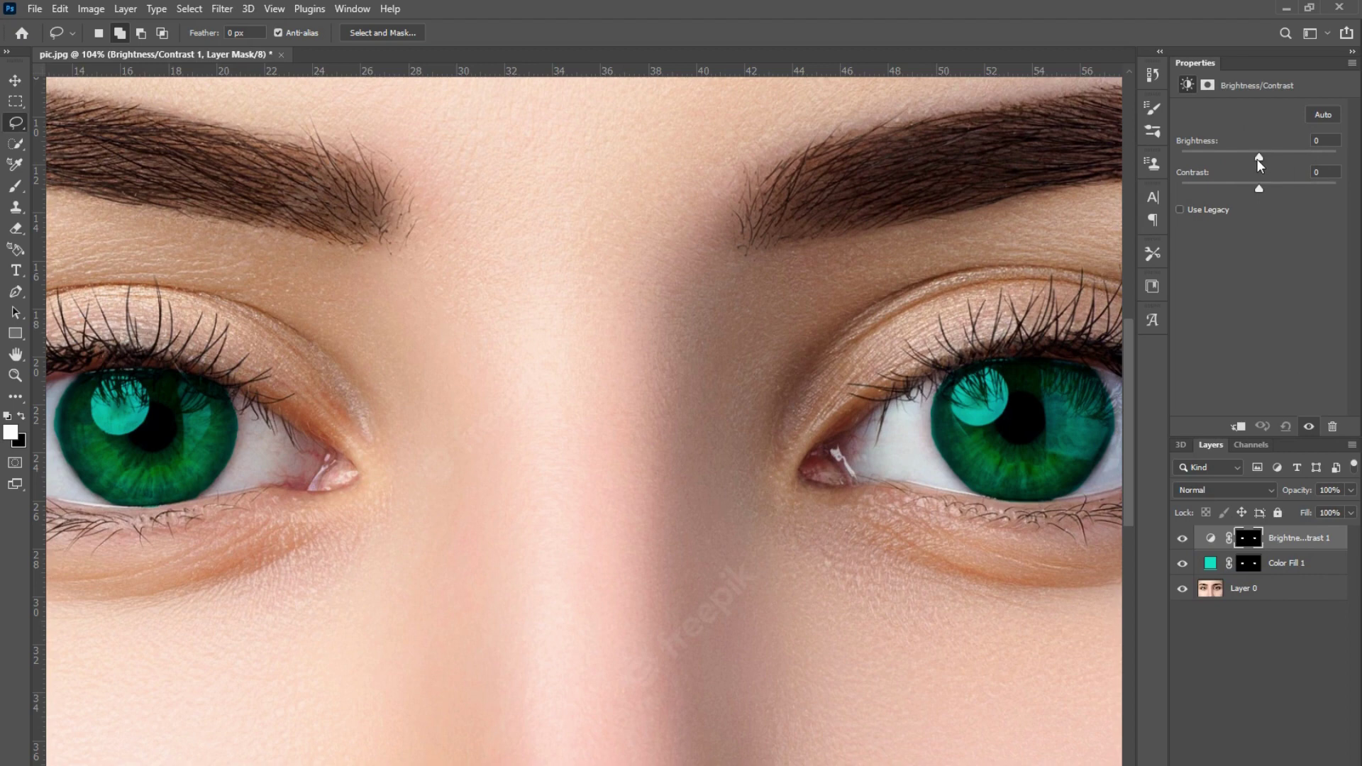
drag(1257, 159, 1304, 160)
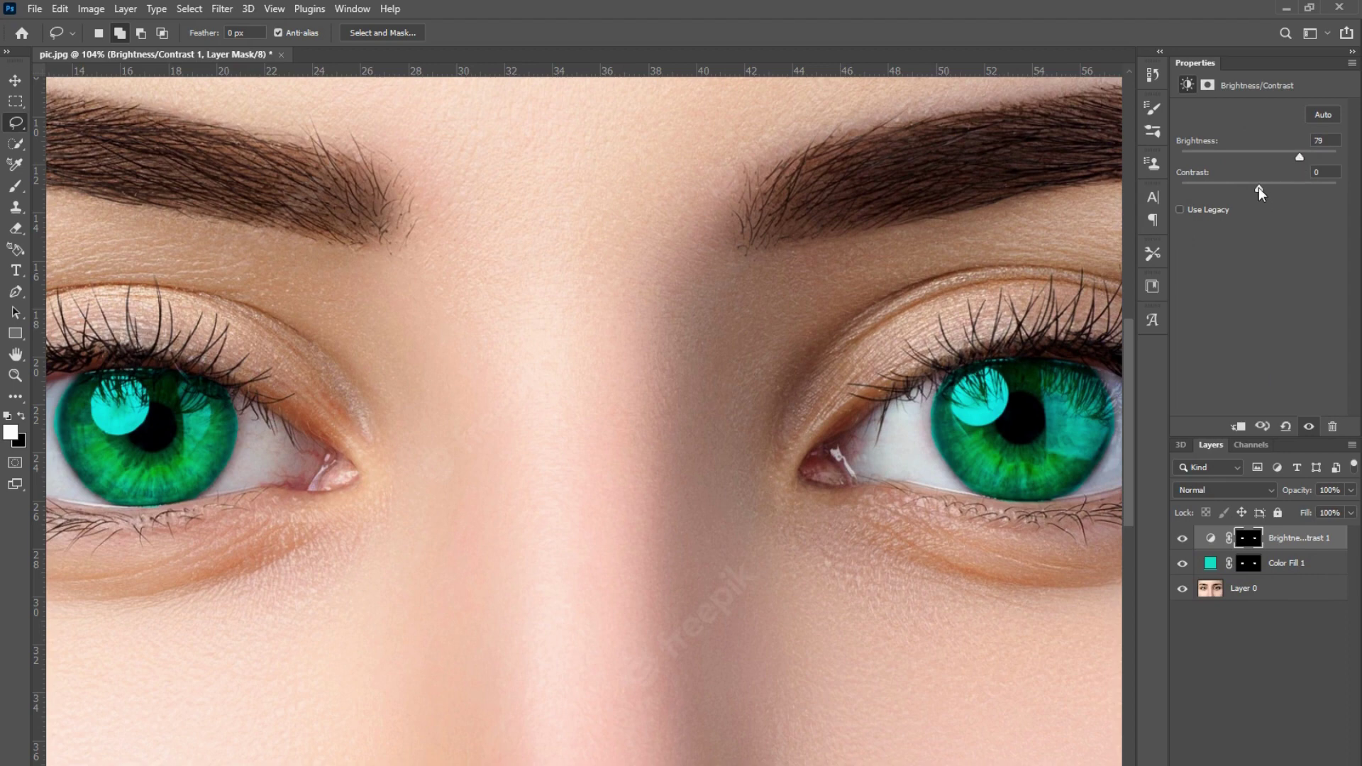
drag(1259, 188, 1277, 188)
scroll(575, 525, down, 4)
scroll(567, 546, down, 3)
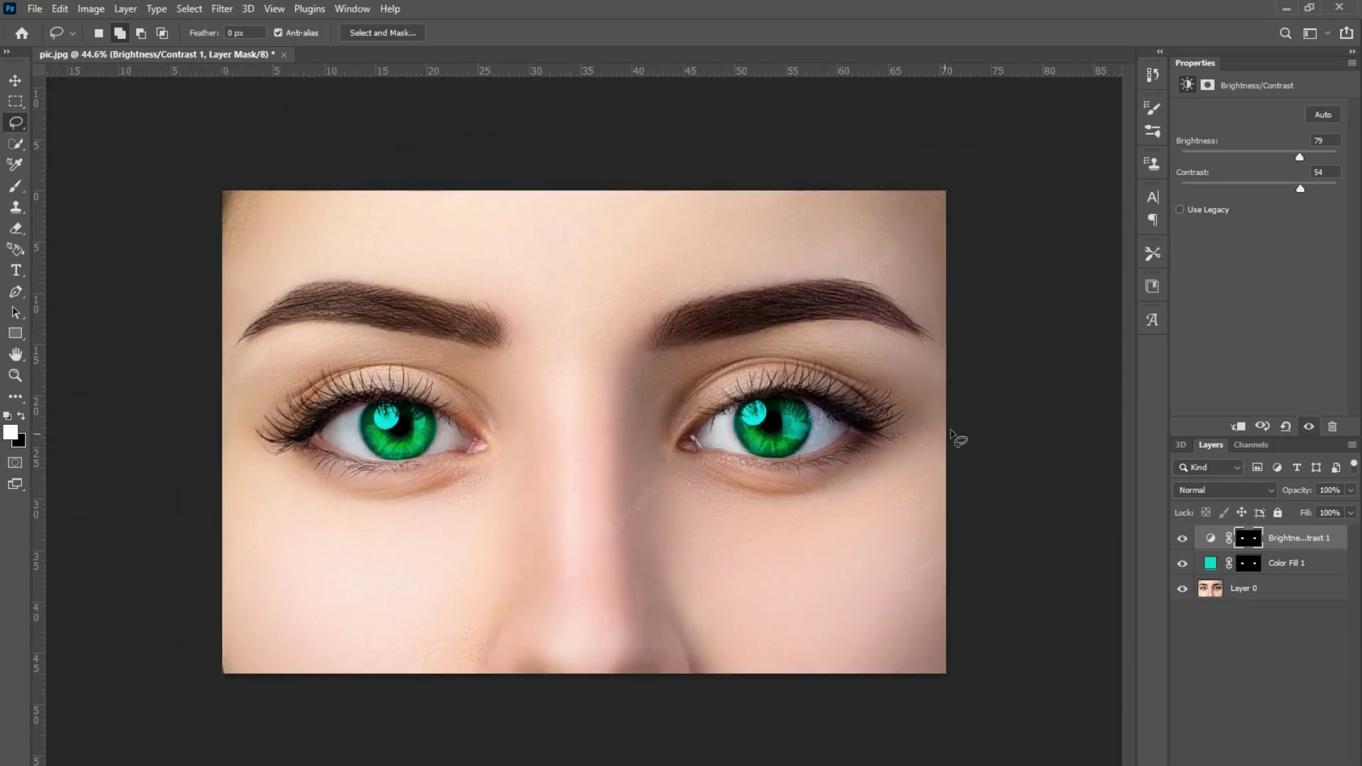
Step: Flatten the image into a single Background layer with Layer > Flatten Image
click(36, 10)
mouse_move(63, 260)
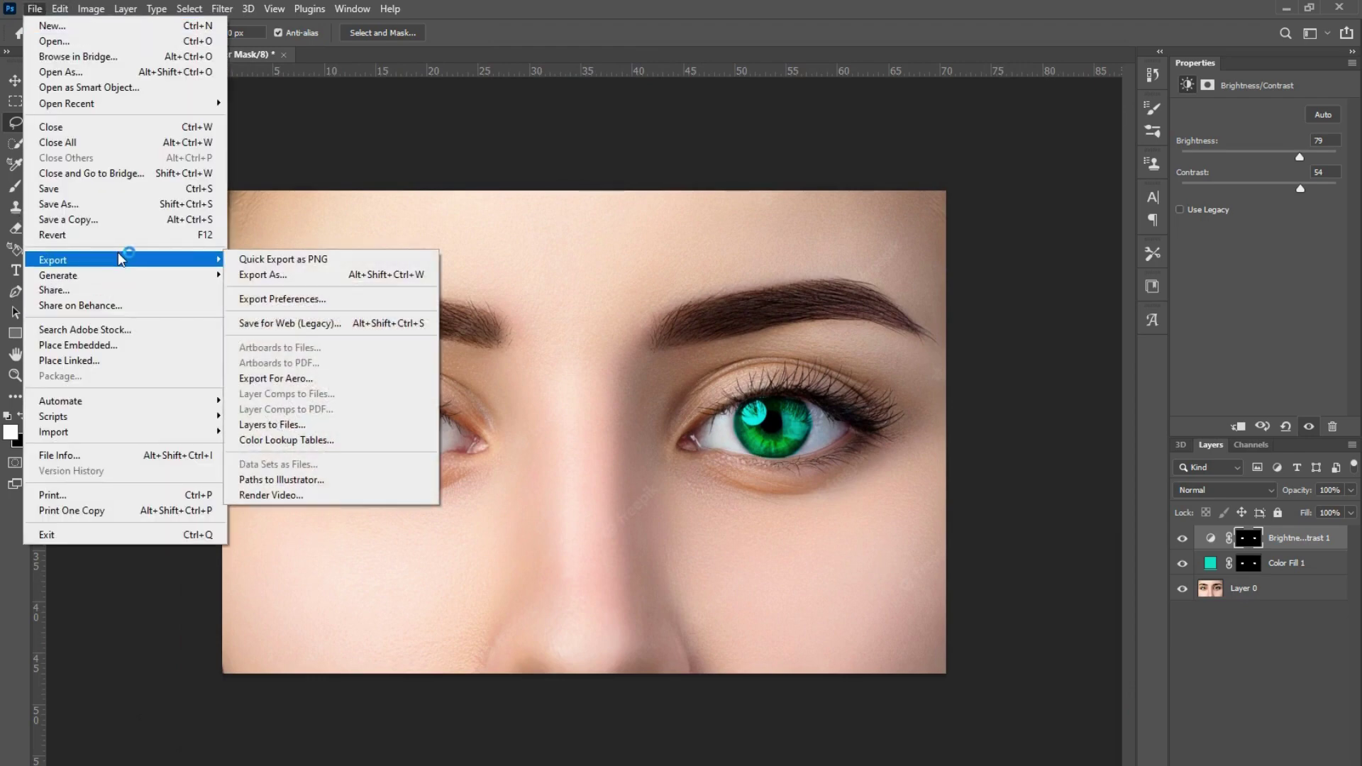
click(968, 353)
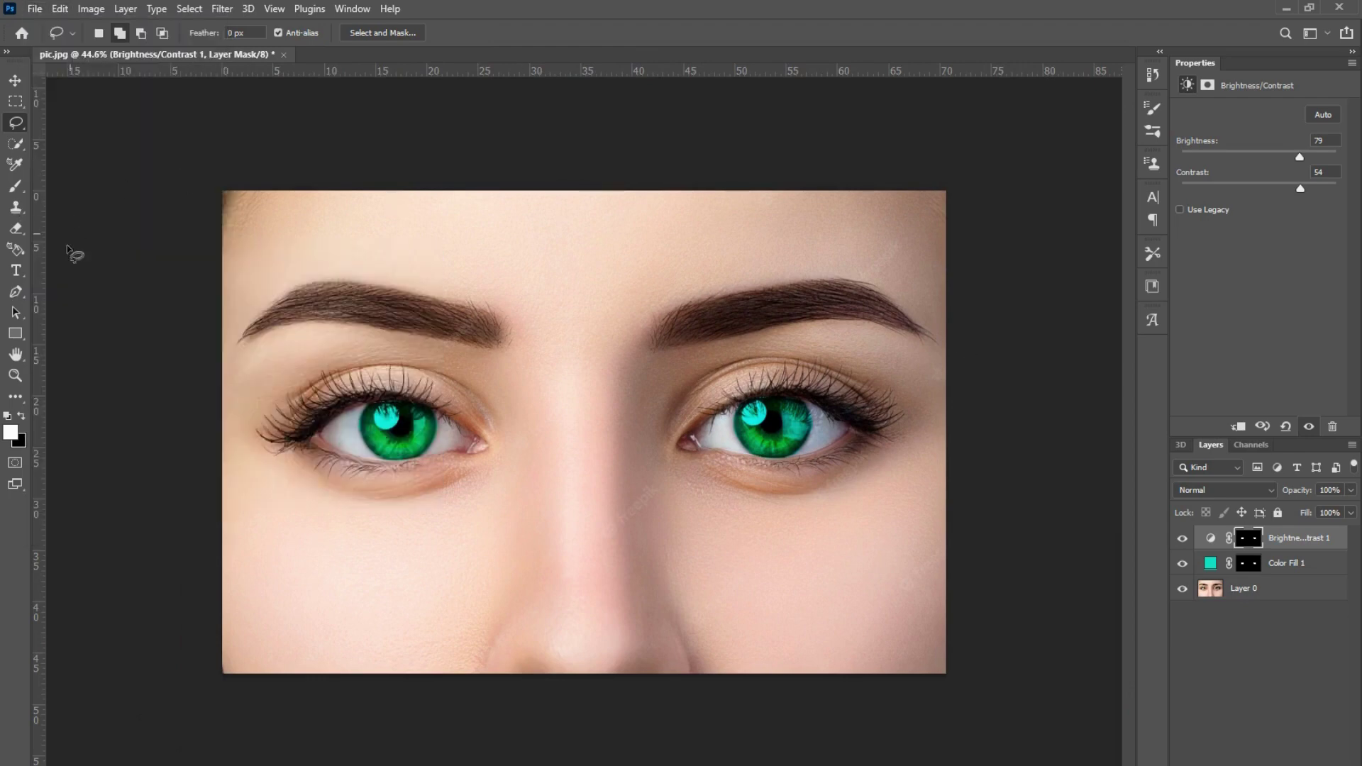
click(90, 10)
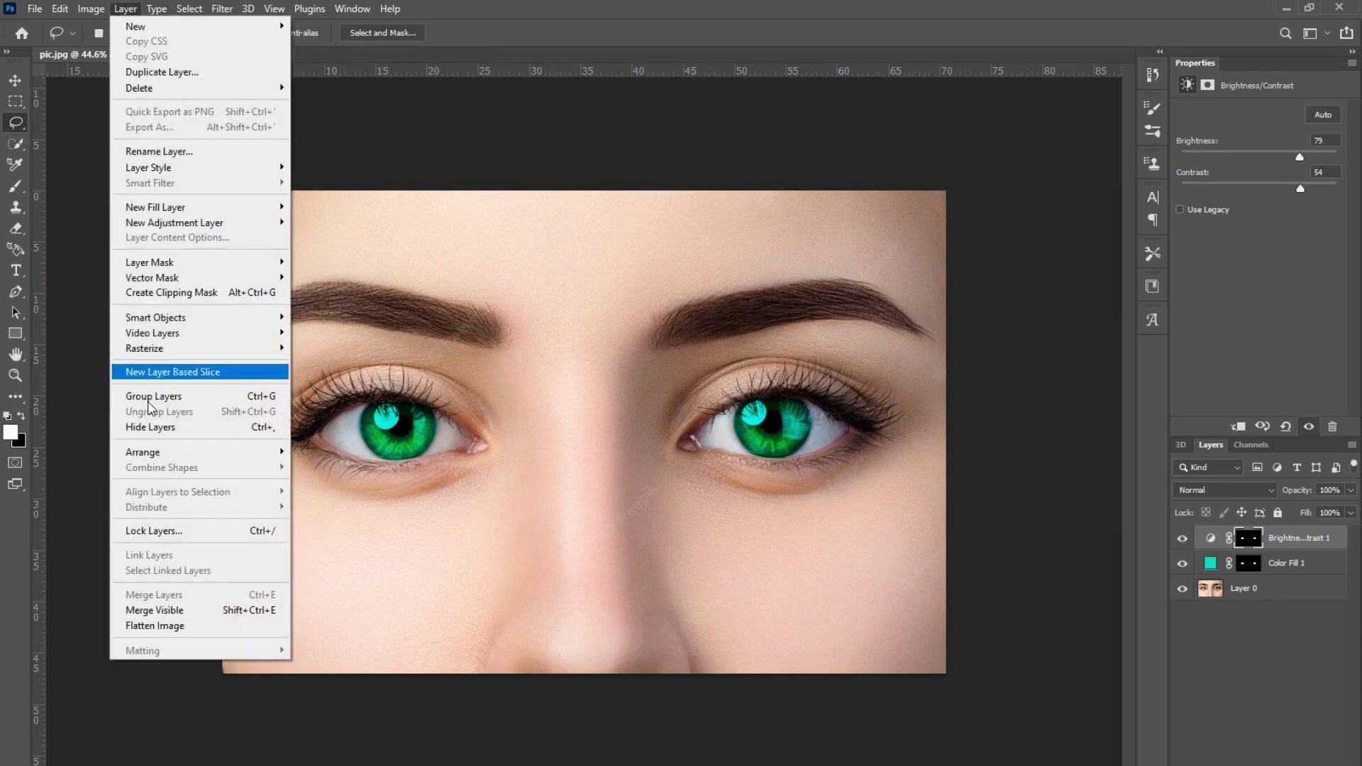
click(155, 626)
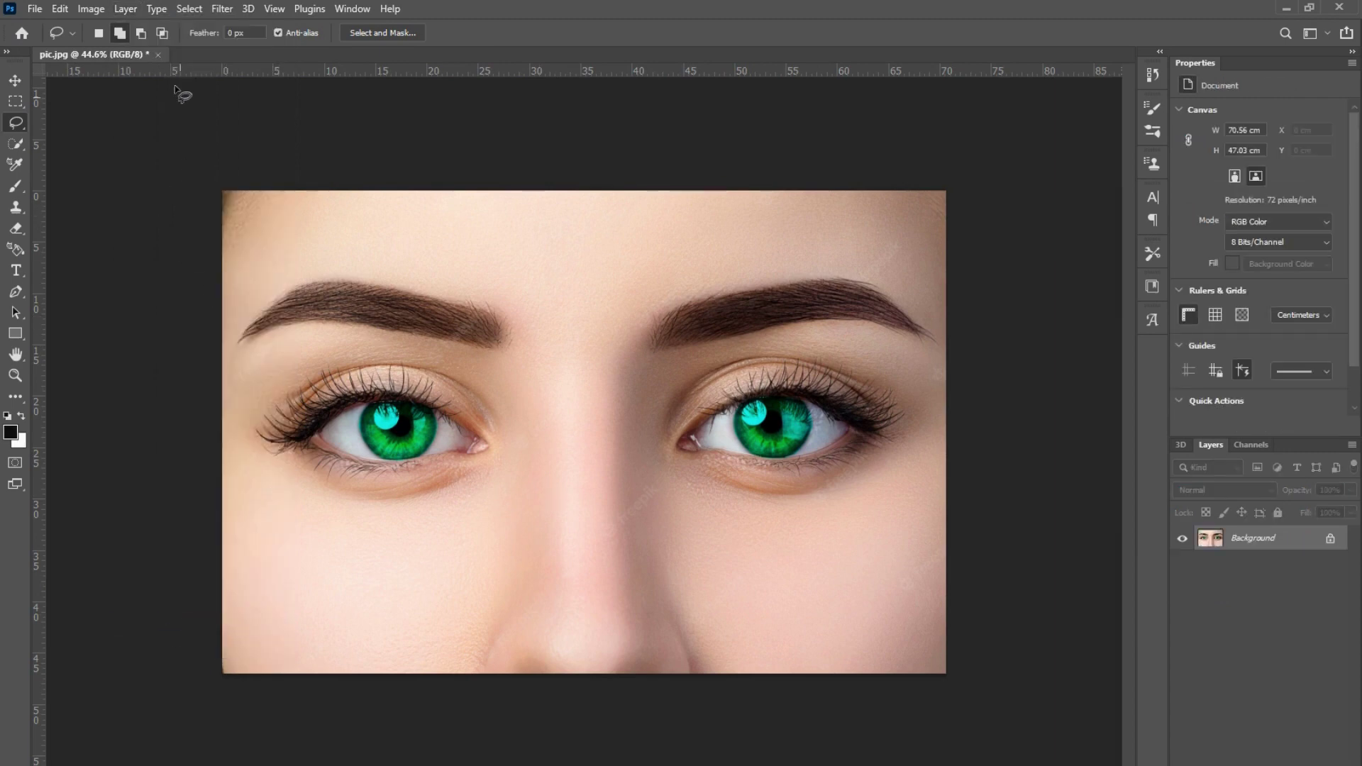
click(54, 13)
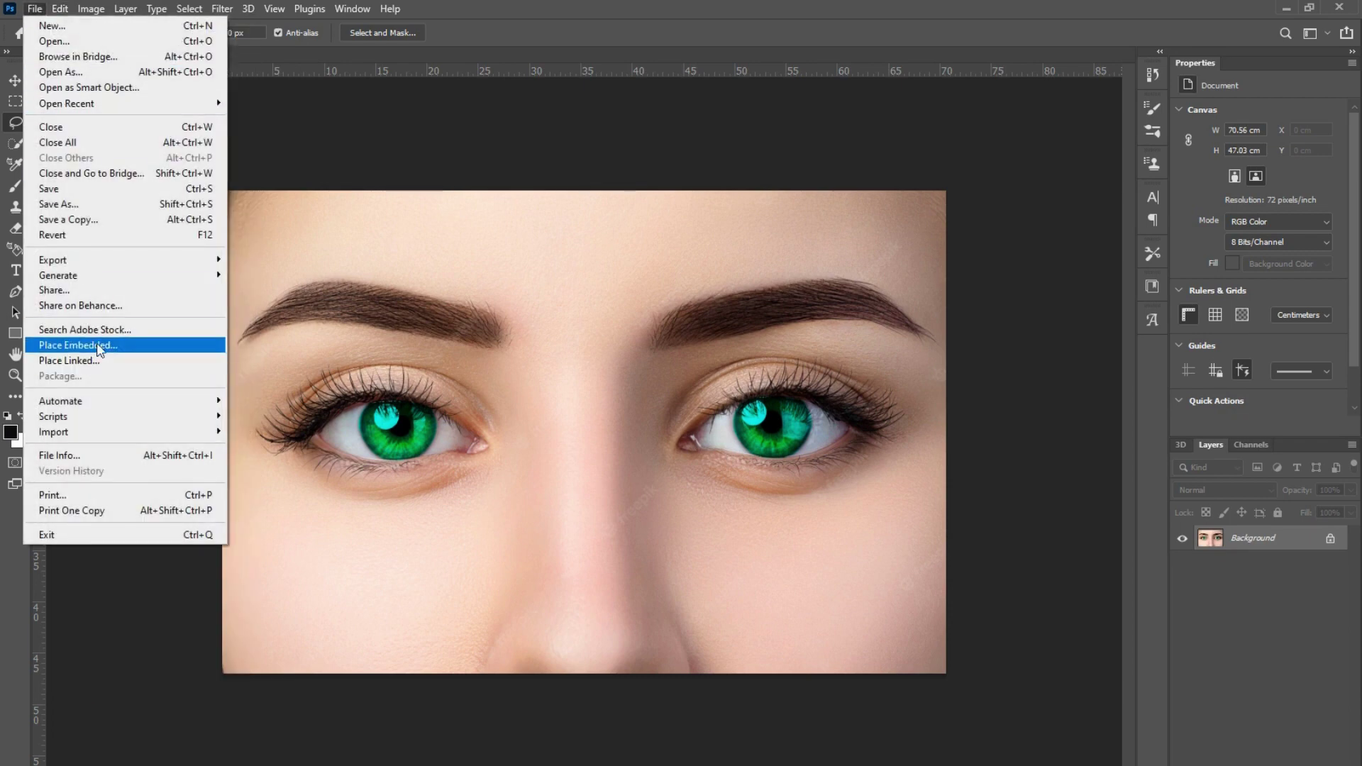
mouse_move(53, 260)
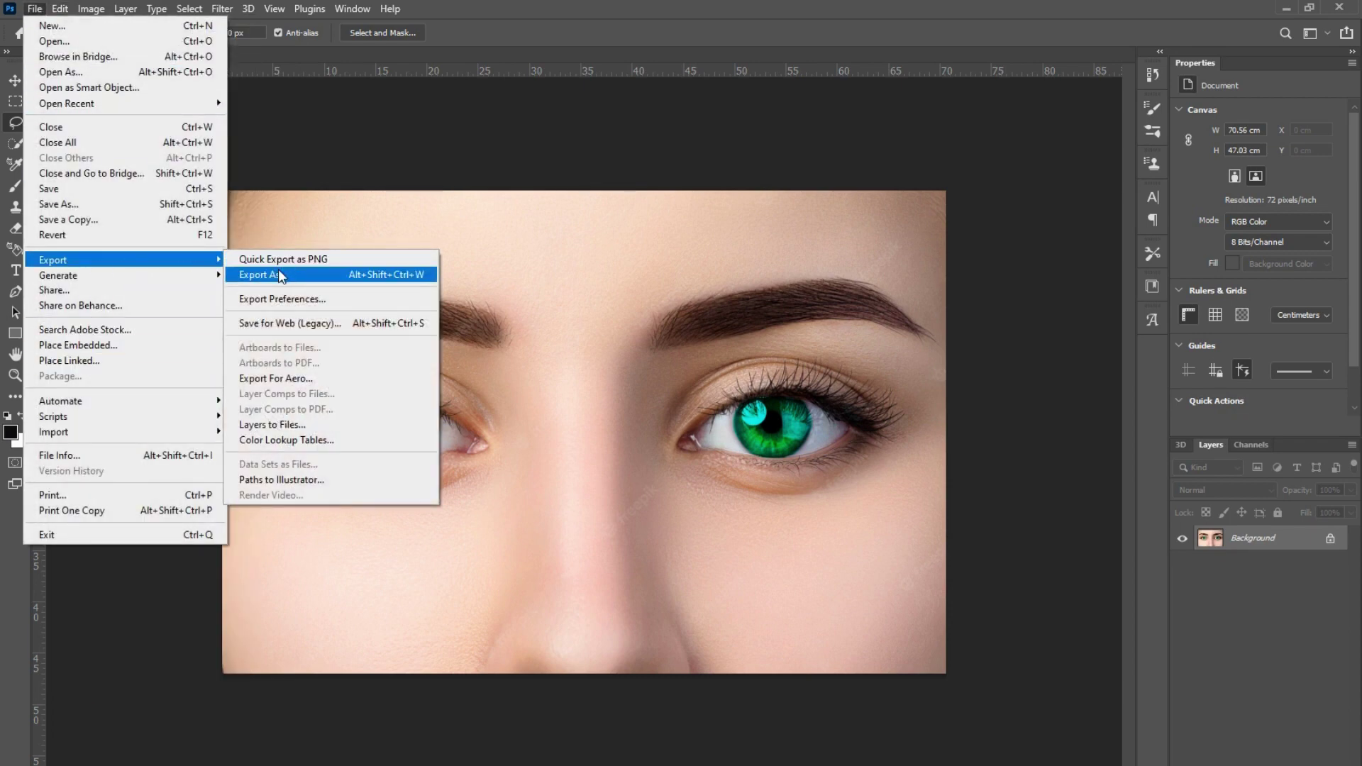
Step: Export the image as a JPG at Great quality
click(280, 275)
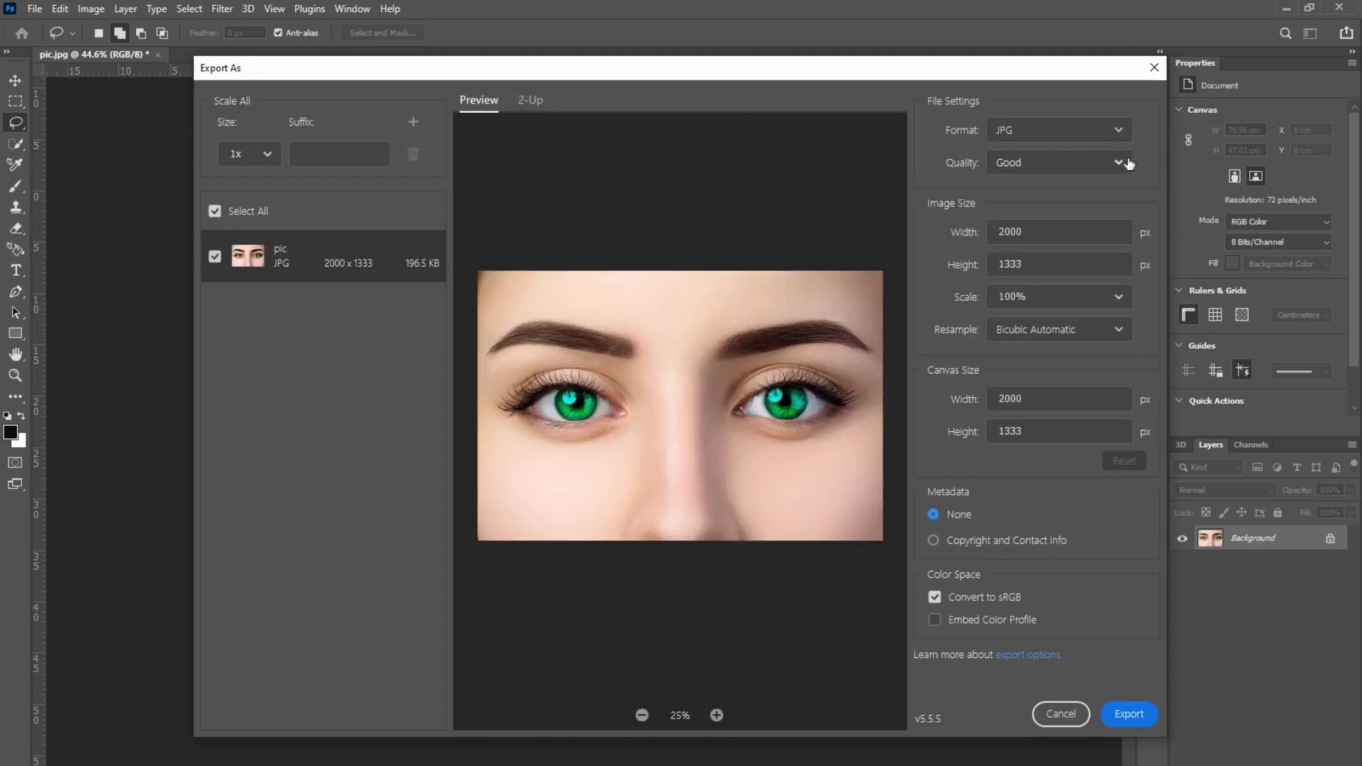
click(1118, 162)
click(1062, 359)
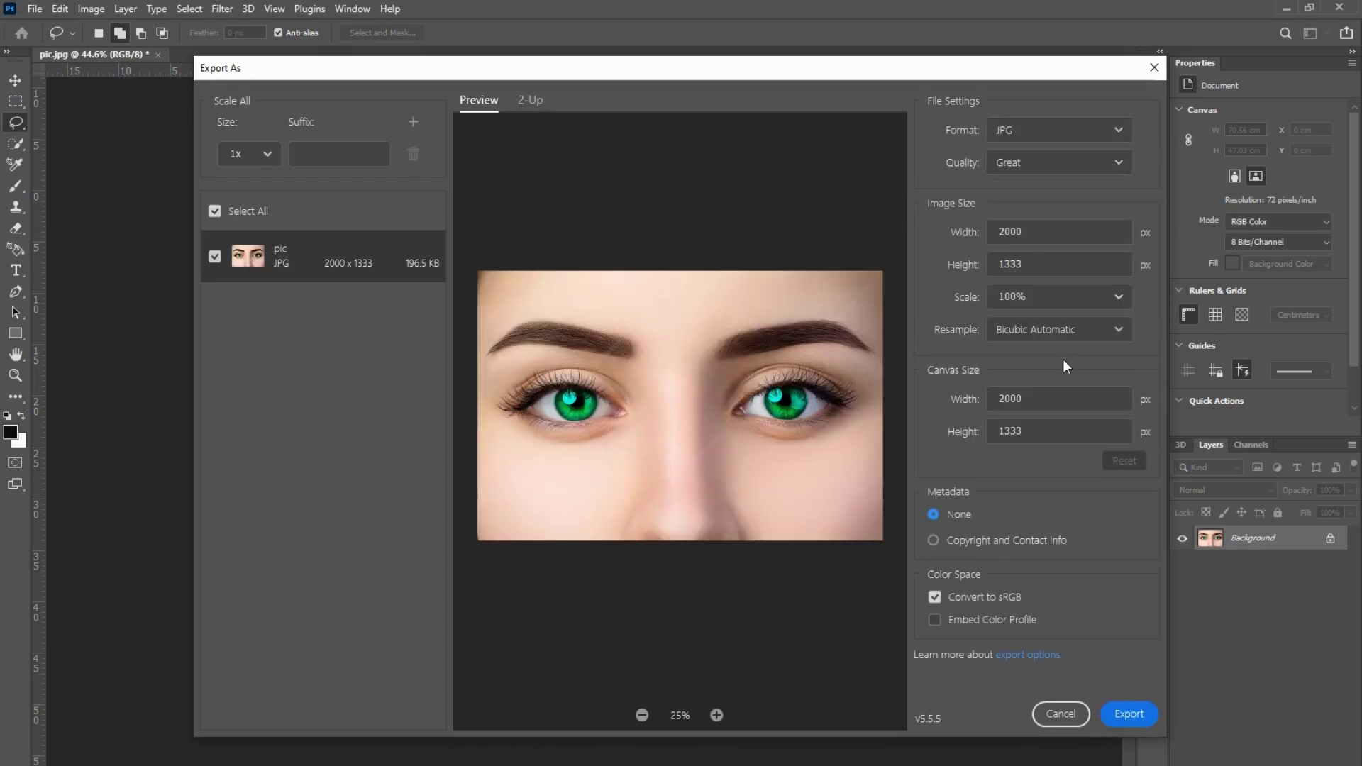
click(1127, 714)
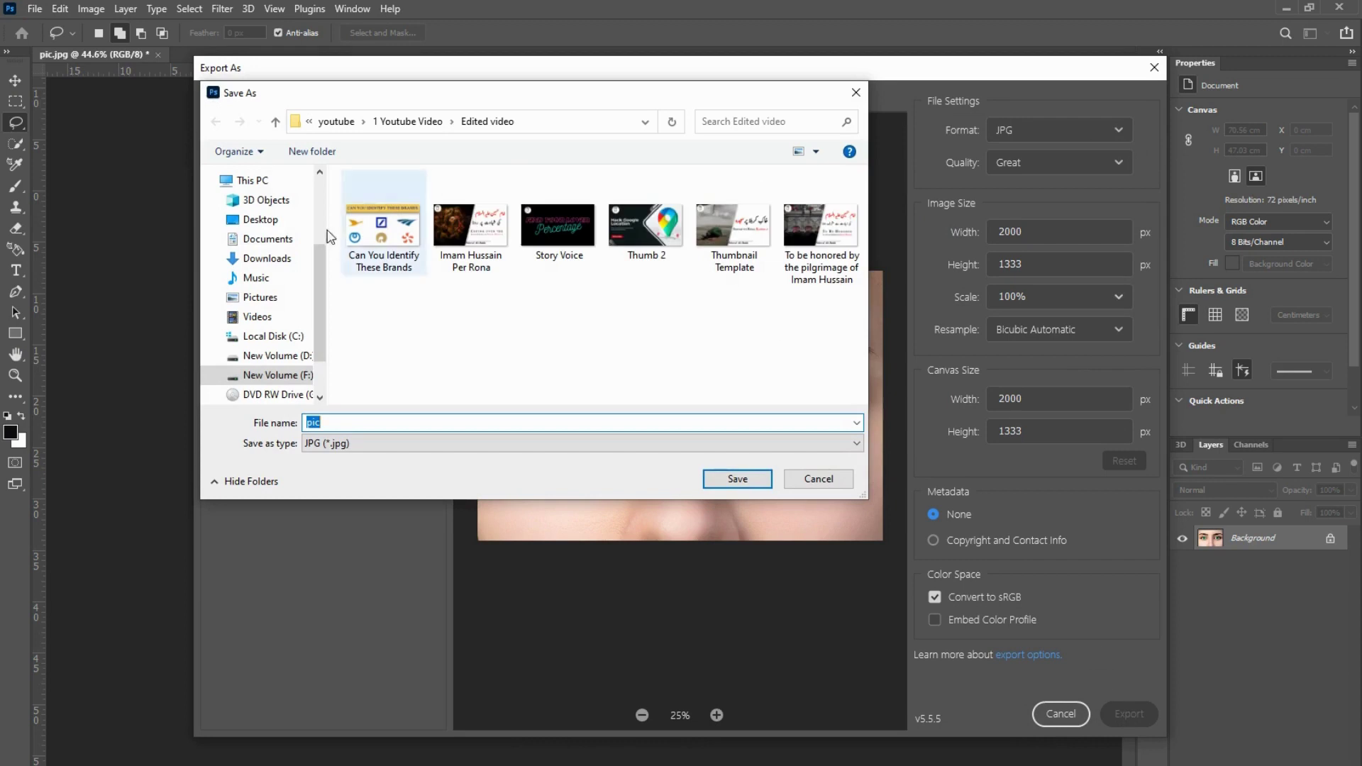
Step: Save the export to the Desktop as pic2.jpg and quit Photoshop
click(259, 219)
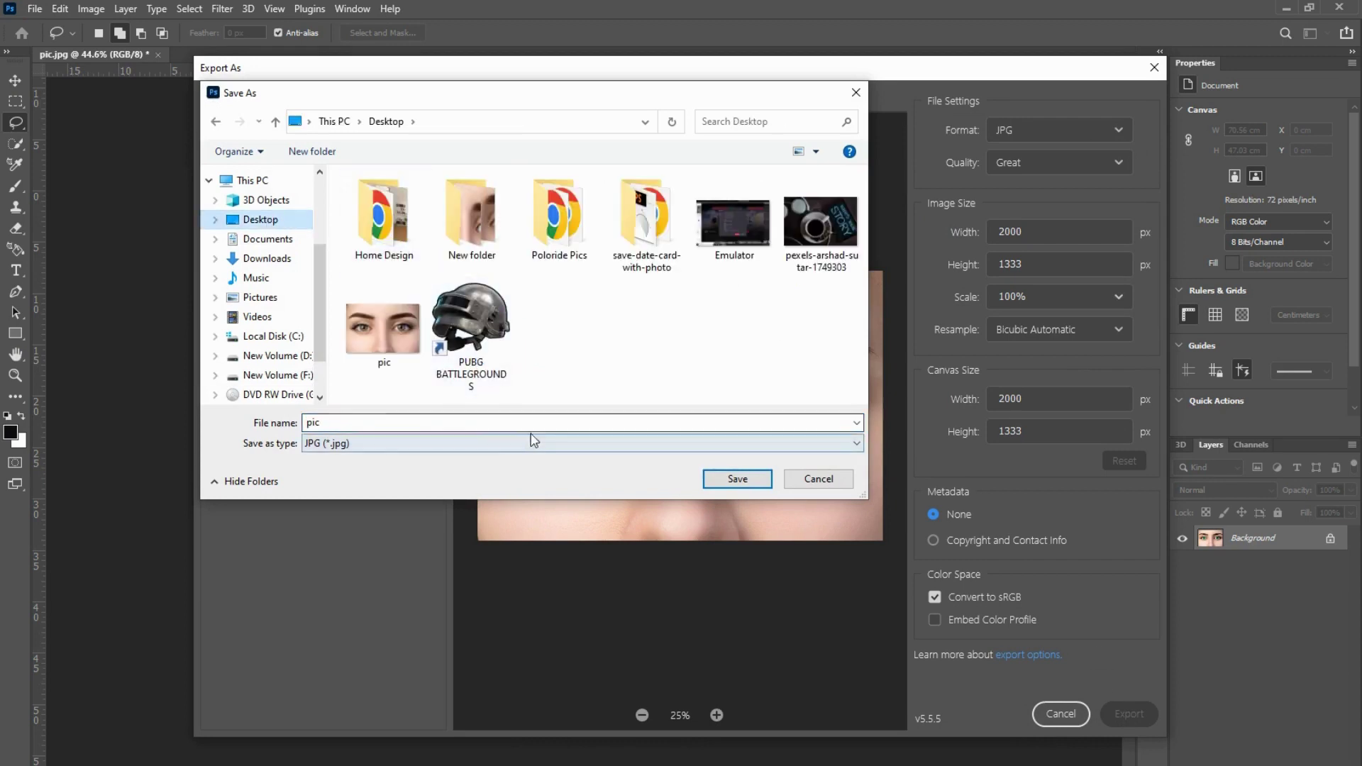
double_click(437, 426)
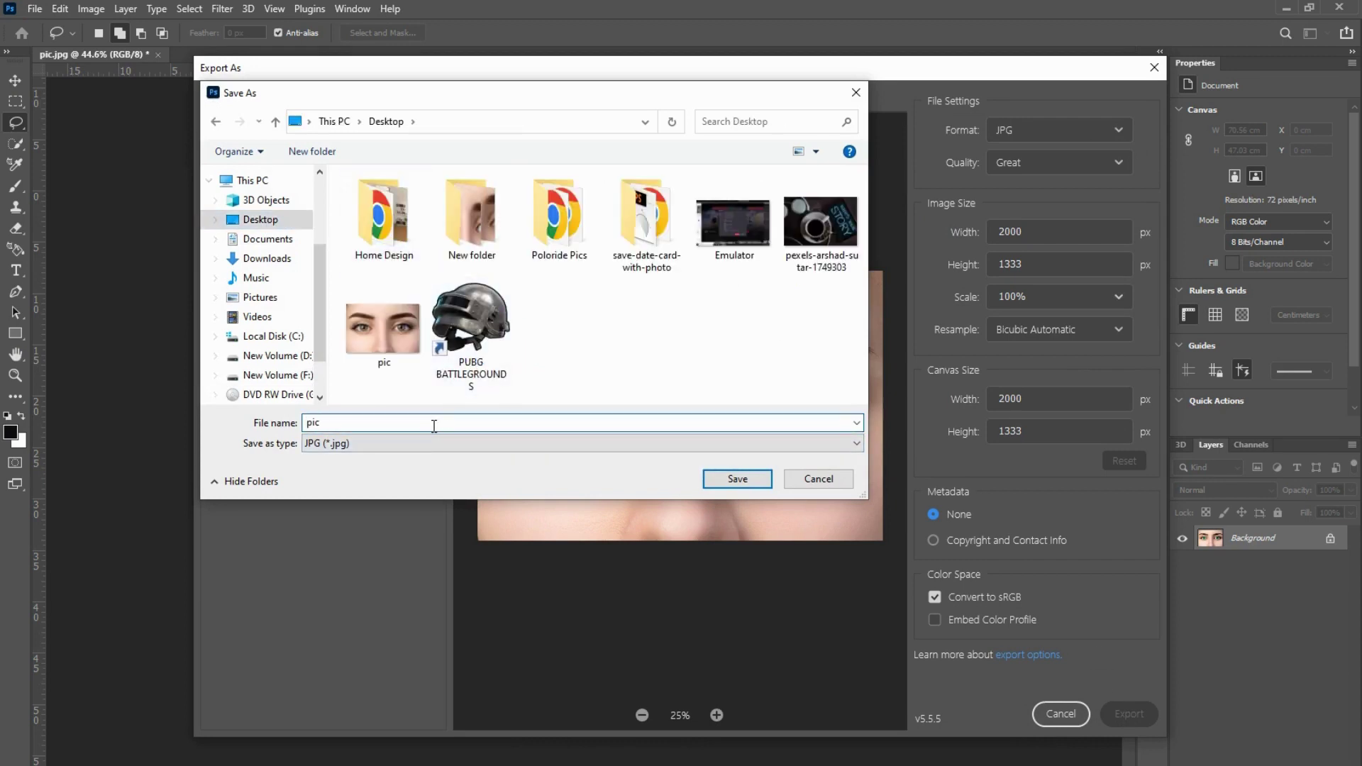
text(2)
click(730, 475)
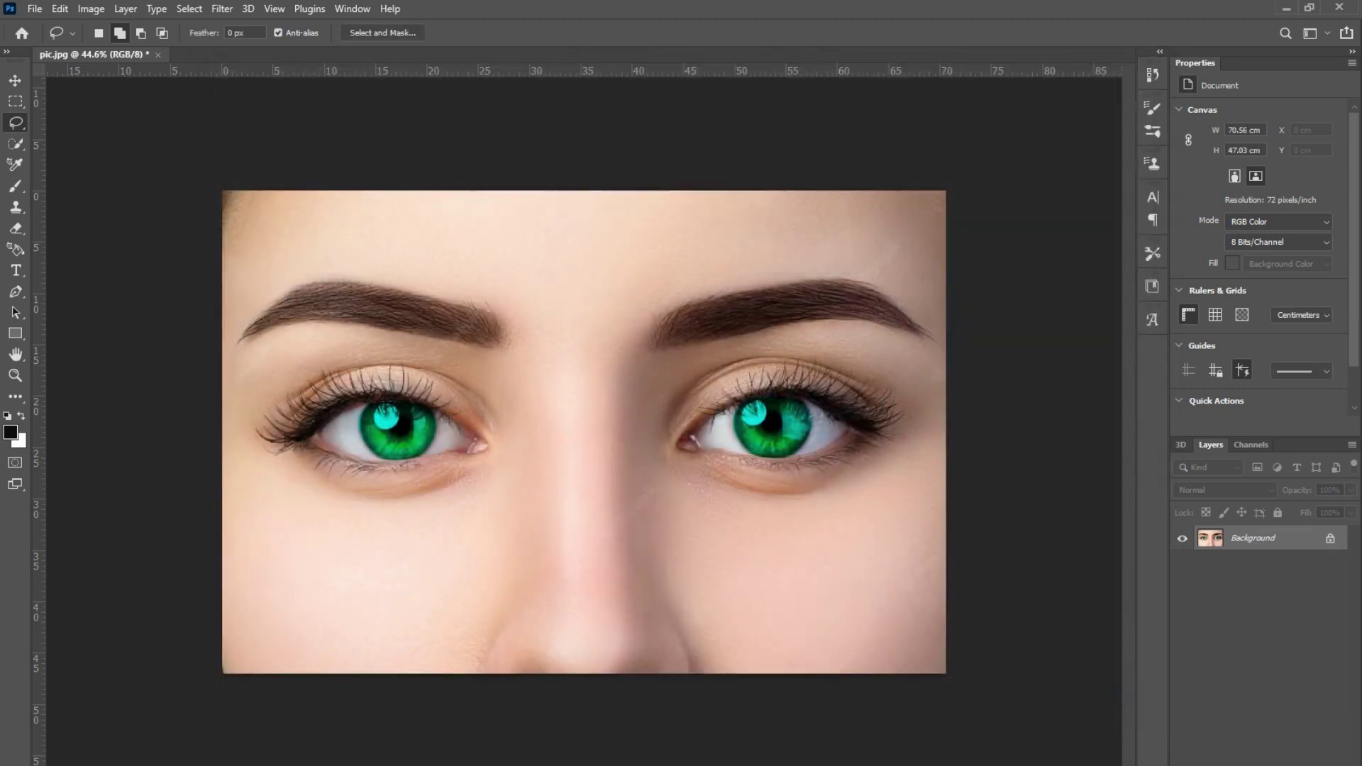
click(1339, 7)
Step: Quit Photoshop without saving, then compare brown-eyed pic.jpg with green-eyed pic2.jpg, ending on pic2.jpg
click(673, 310)
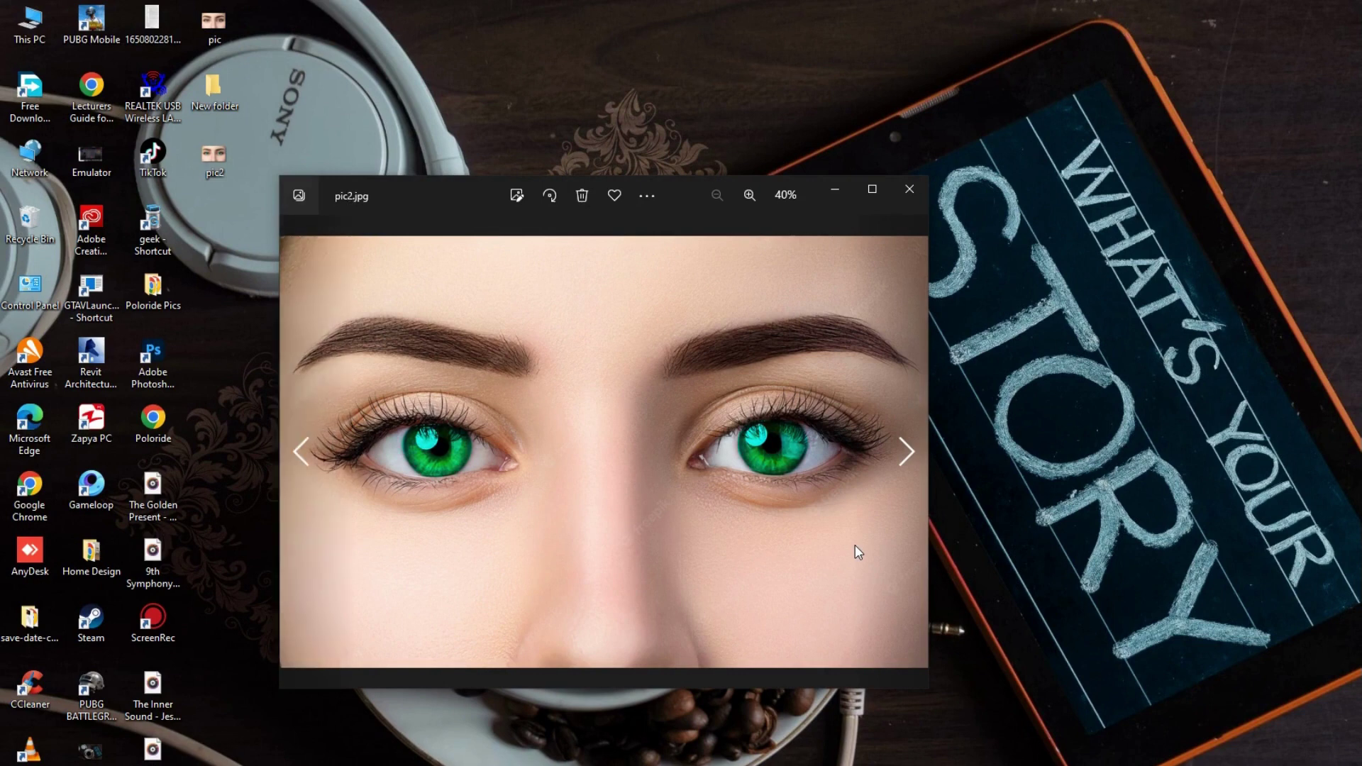
key(Left)
key(Right)
key(Left)
key(Right)
key(Left)
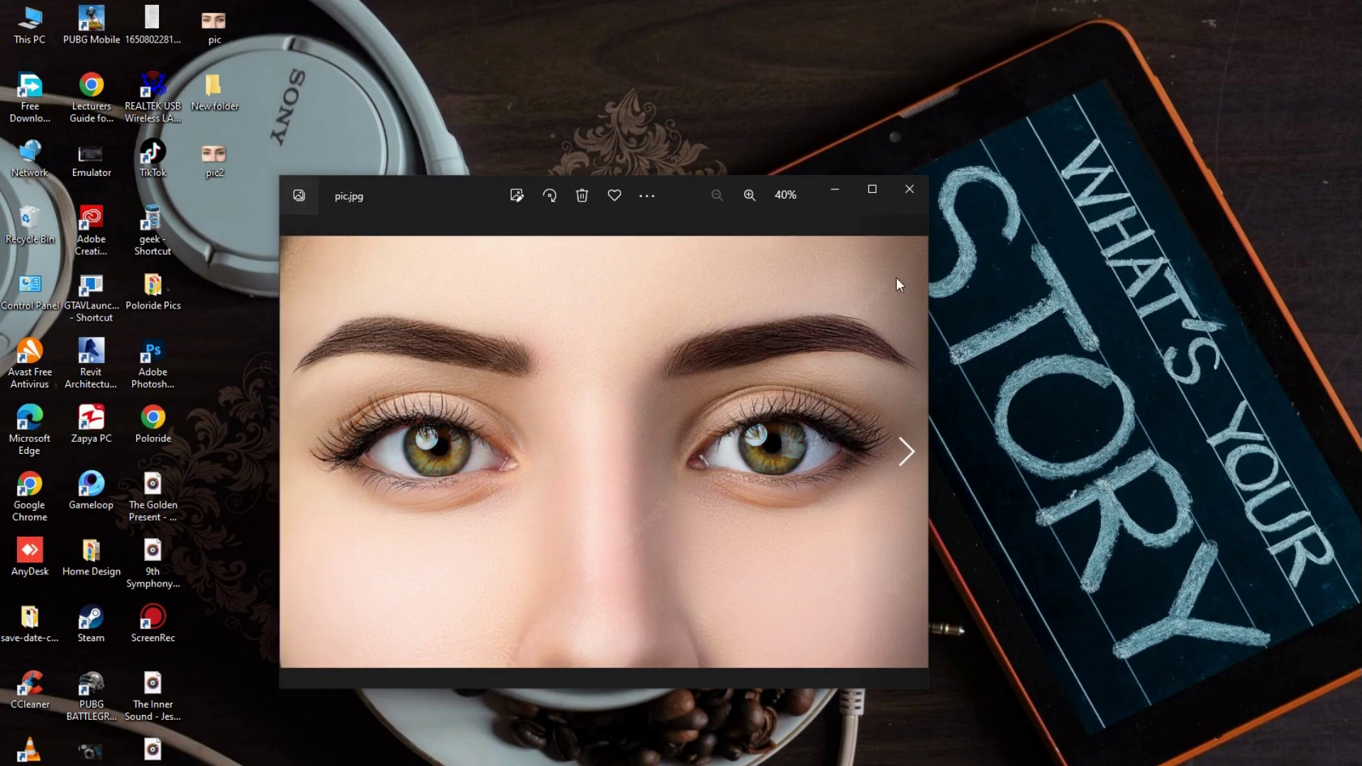
key(Right)
key(Left)
key(Right)
key(Left)
key(Right)
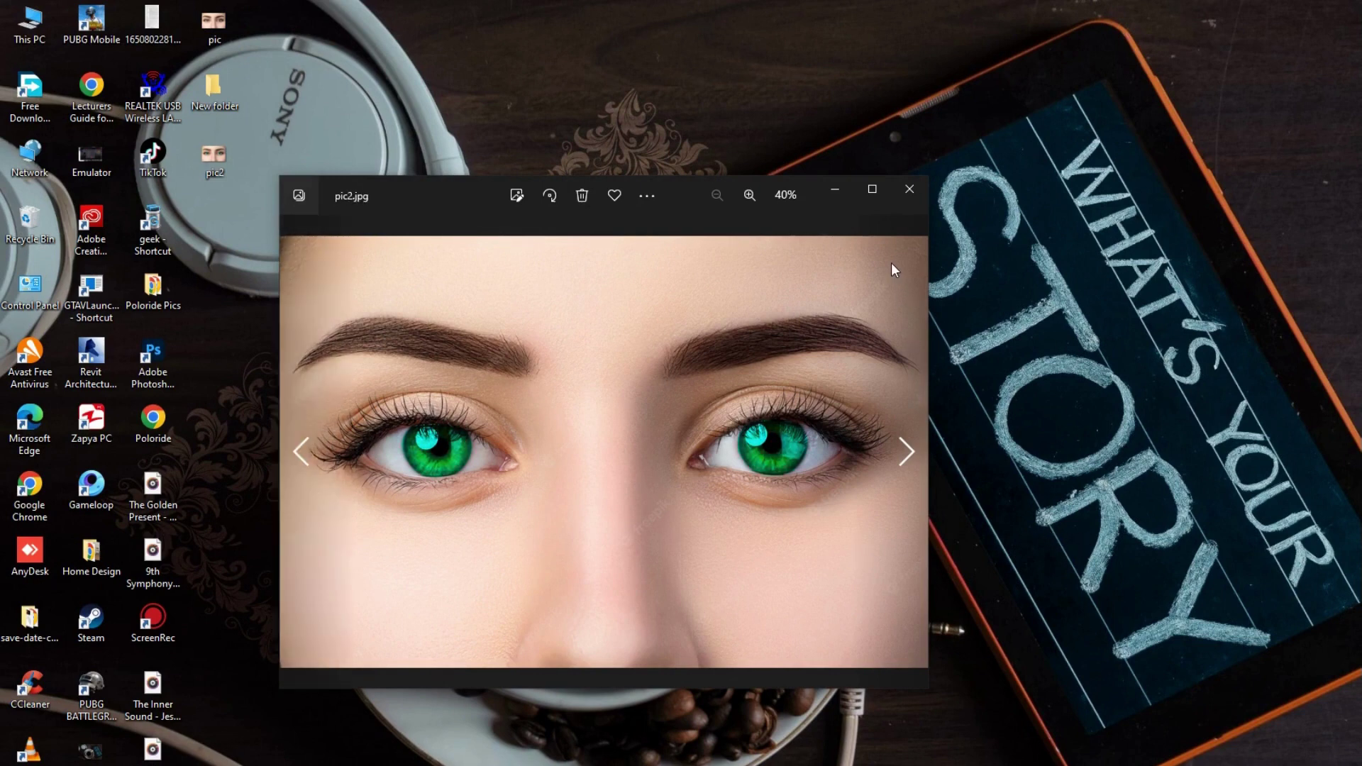
key(Left)
key(Right)
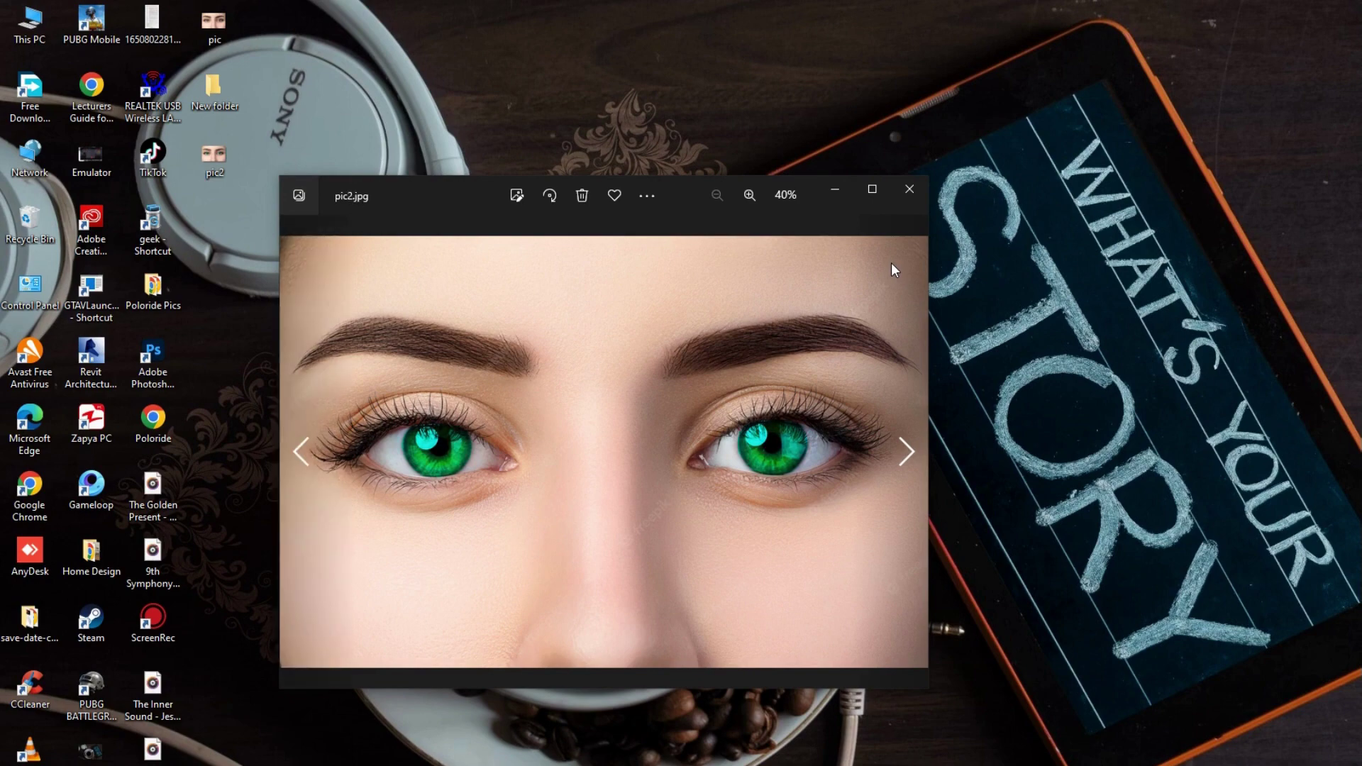